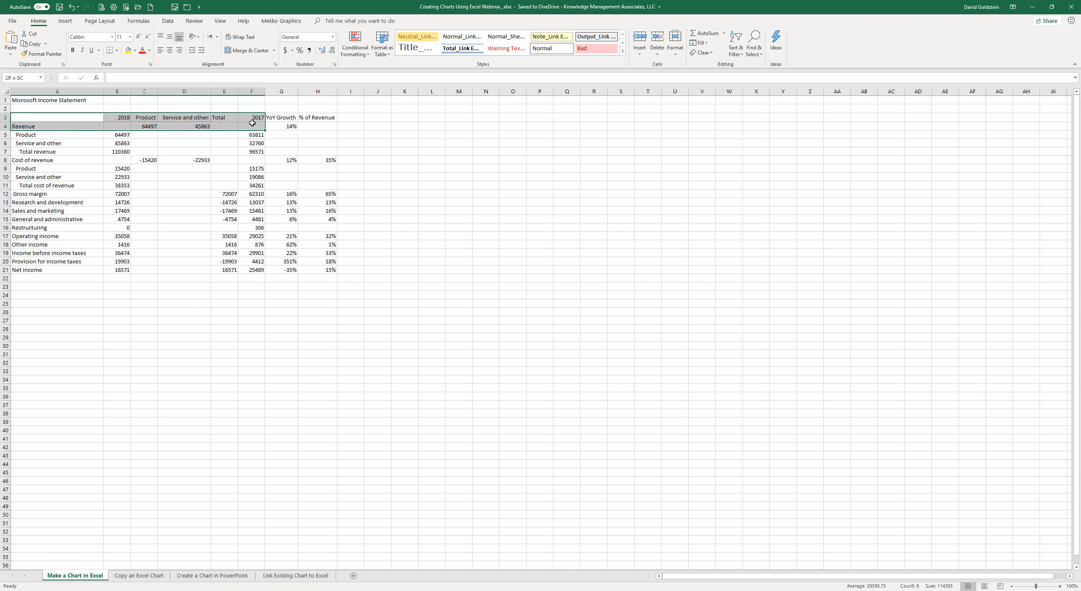
Review the 2018 and 2017 income statement data, the growth and revenue percentage columns, and the finished cascade chart in the PowerPoint presentation
{"action": "left_click_drag", "start_coordinate": [252, 135], "coordinate": [252, 273]}
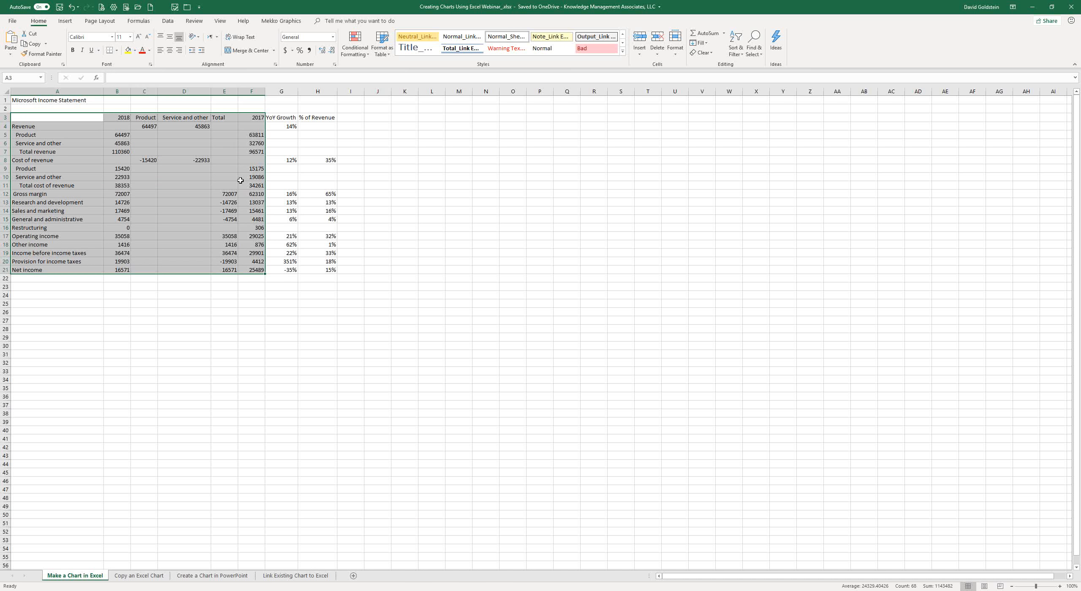
{"action": "left_click", "coordinate": [283, 127]}
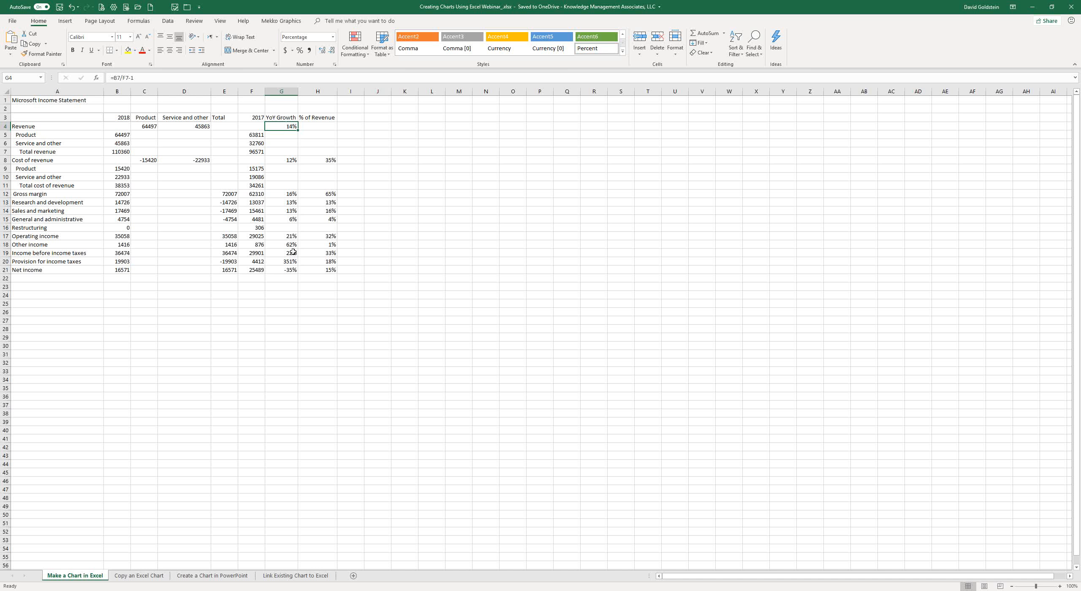
{"action": "left_click", "coordinate": [322, 119]}
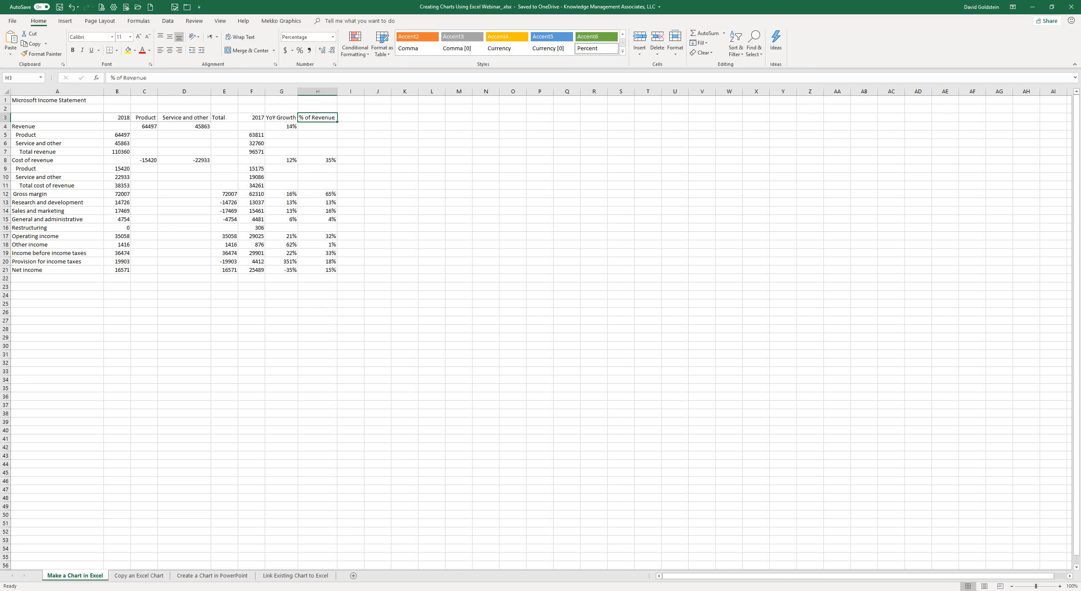
{"action": "key", "text": "alt+Tab"}
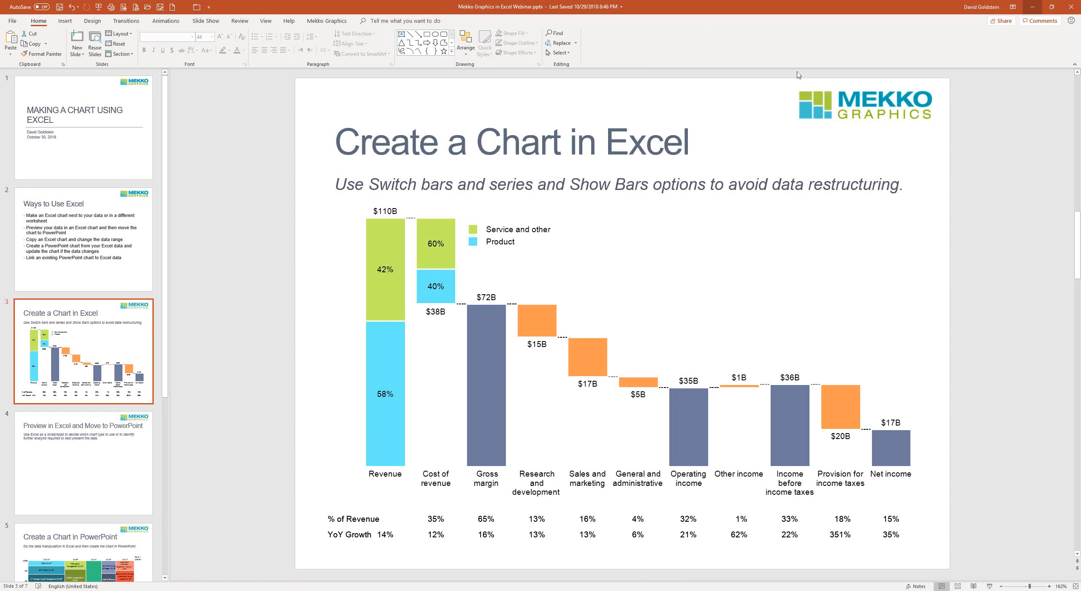
{"action": "key", "text": "alt+Tab"}
{"action": "left_click", "coordinate": [294, 126]}
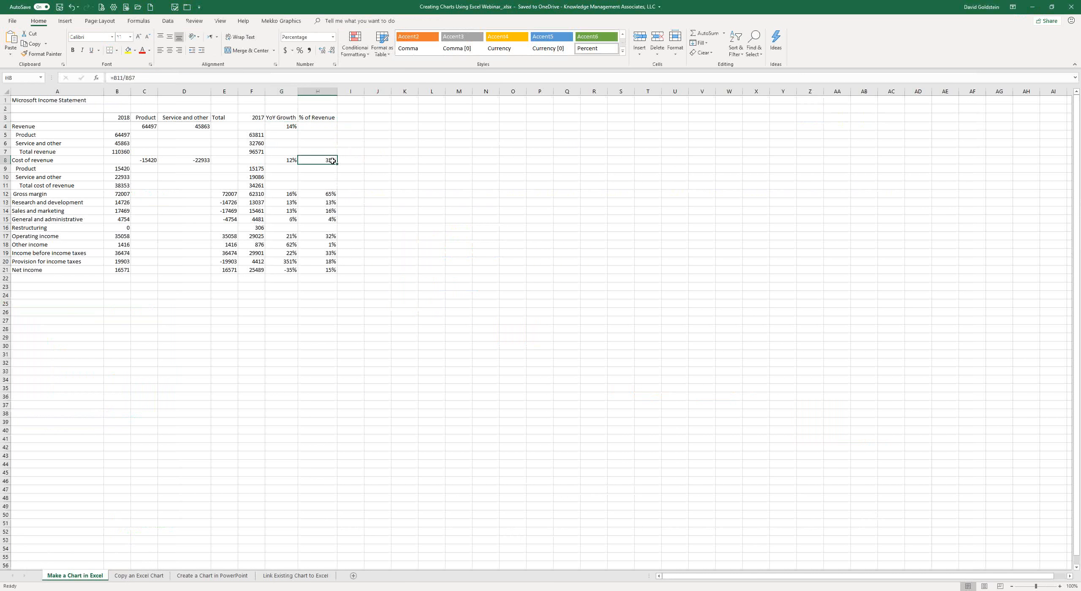
Insert a Mekko Graphics cascade chart in Excel from the range A3:H21 and place it beside the data, starting around column J, row 3
{"action": "left_click", "coordinate": [48, 117]}
{"action": "left_click_drag", "start_coordinate": [48, 117], "coordinate": [311, 159]}
{"action": "left_click_drag", "start_coordinate": [303, 203], "coordinate": [302, 271]}
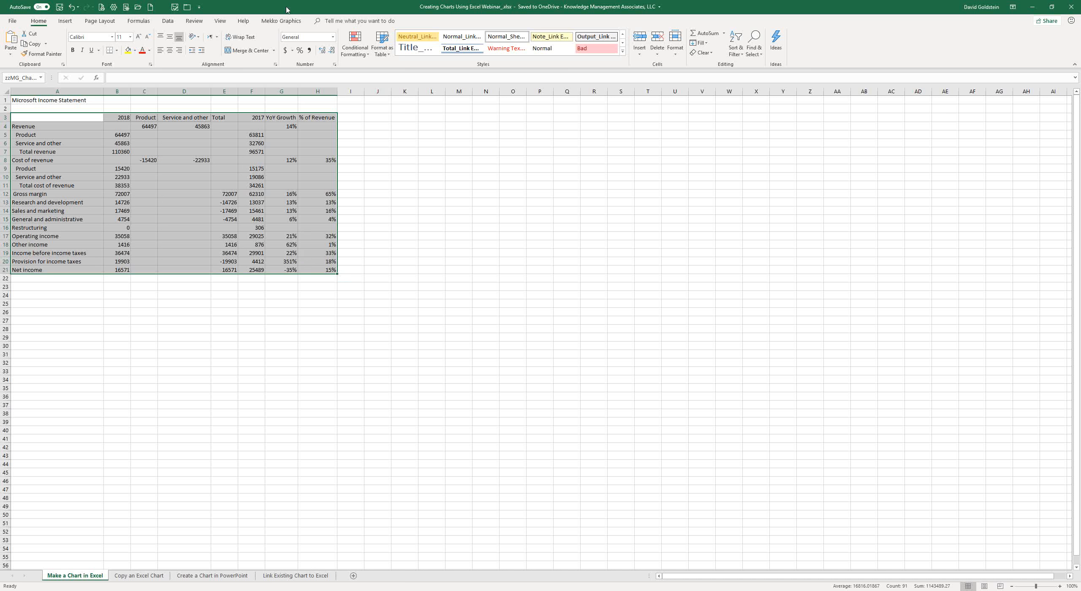
{"action": "left_click", "coordinate": [290, 24]}
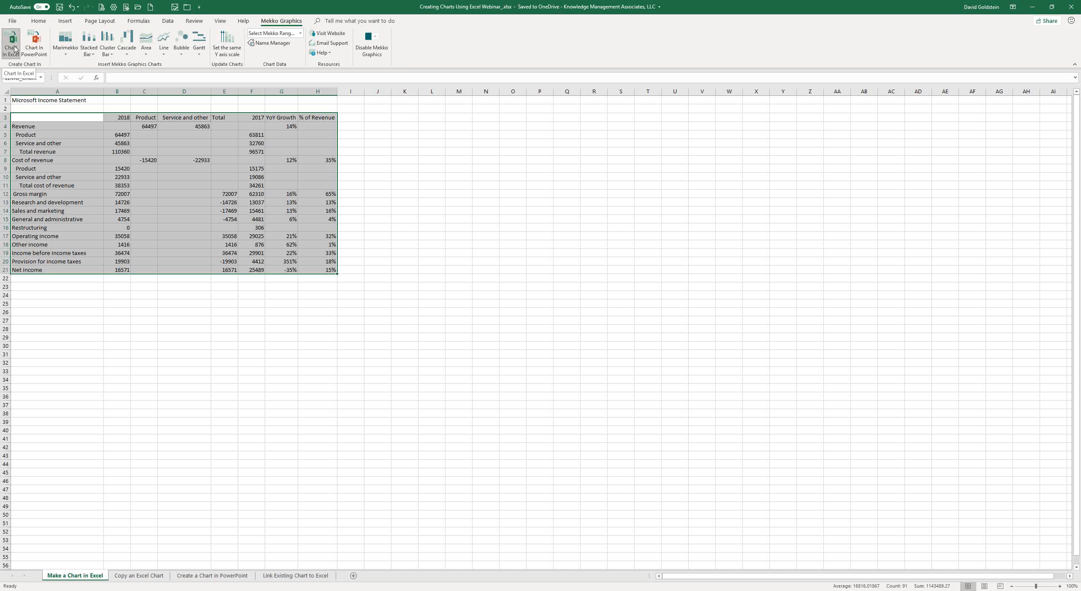
{"action": "left_click", "coordinate": [14, 49]}
{"action": "left_click", "coordinate": [35, 44]}
{"action": "left_click", "coordinate": [12, 44]}
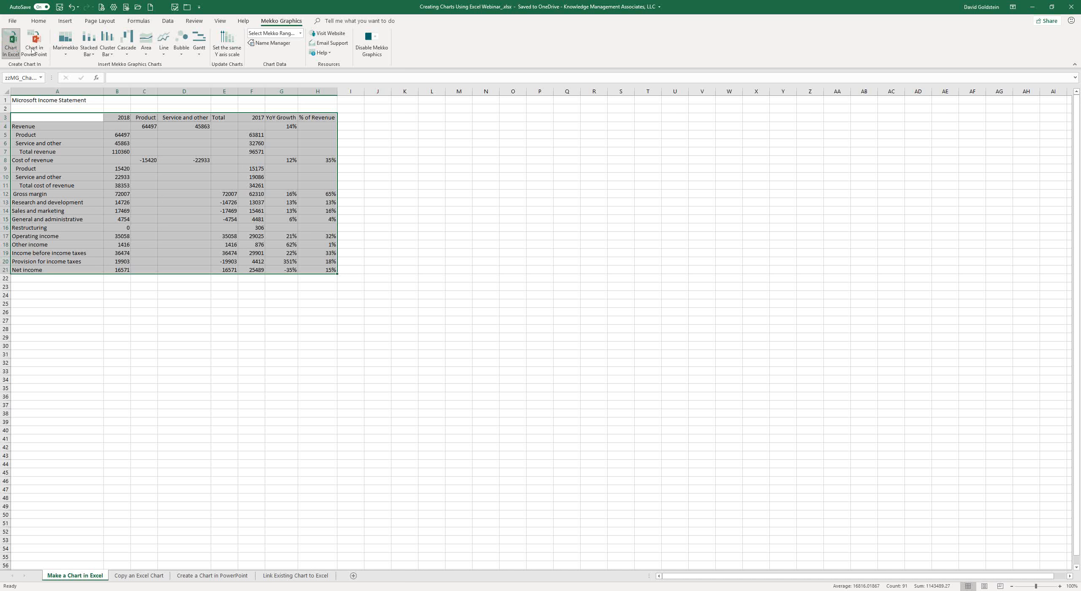
{"action": "left_click", "coordinate": [129, 39]}
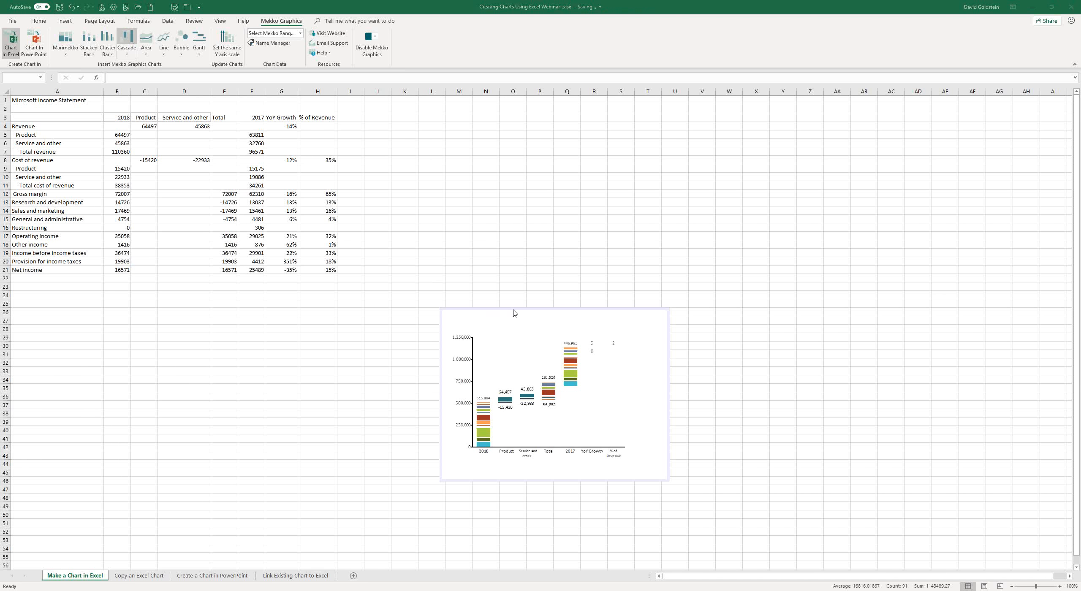
{"action": "left_click", "coordinate": [514, 312]}
{"action": "left_click_drag", "start_coordinate": [509, 302], "coordinate": [452, 110]}
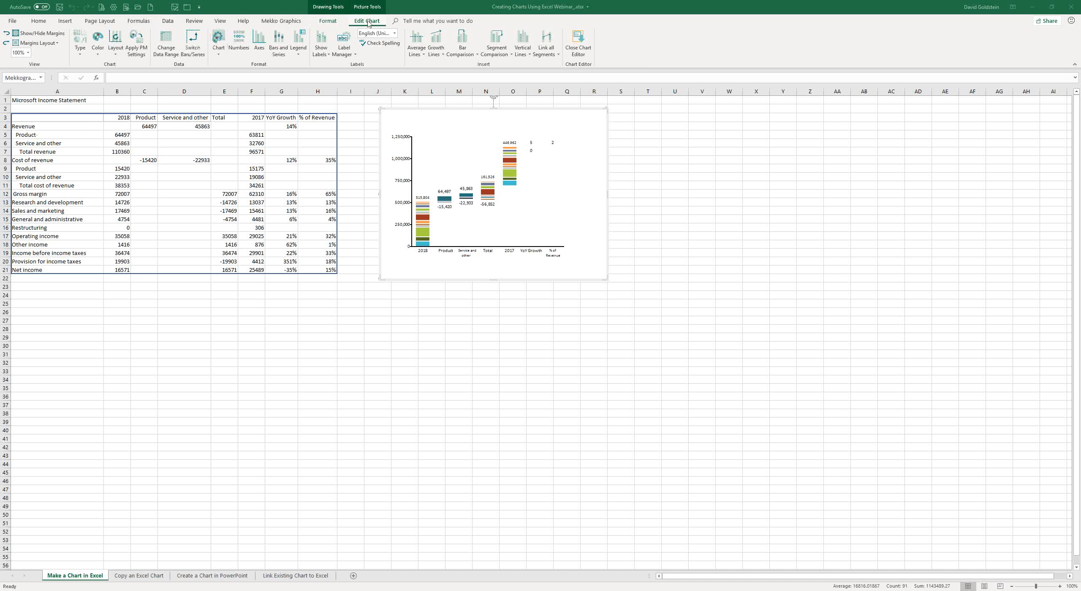
Switch the chart's bars and series, and enlarge the chart to reach about column AA and row 34
{"action": "left_click", "coordinate": [194, 45]}
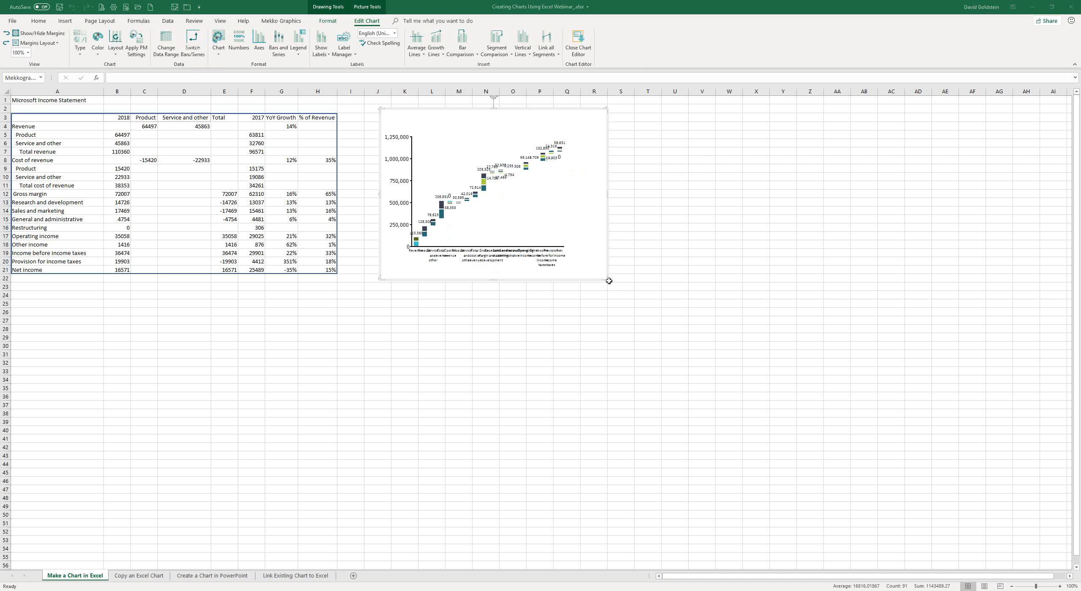
{"action": "left_click_drag", "start_coordinate": [609, 281], "coordinate": [710, 387]}
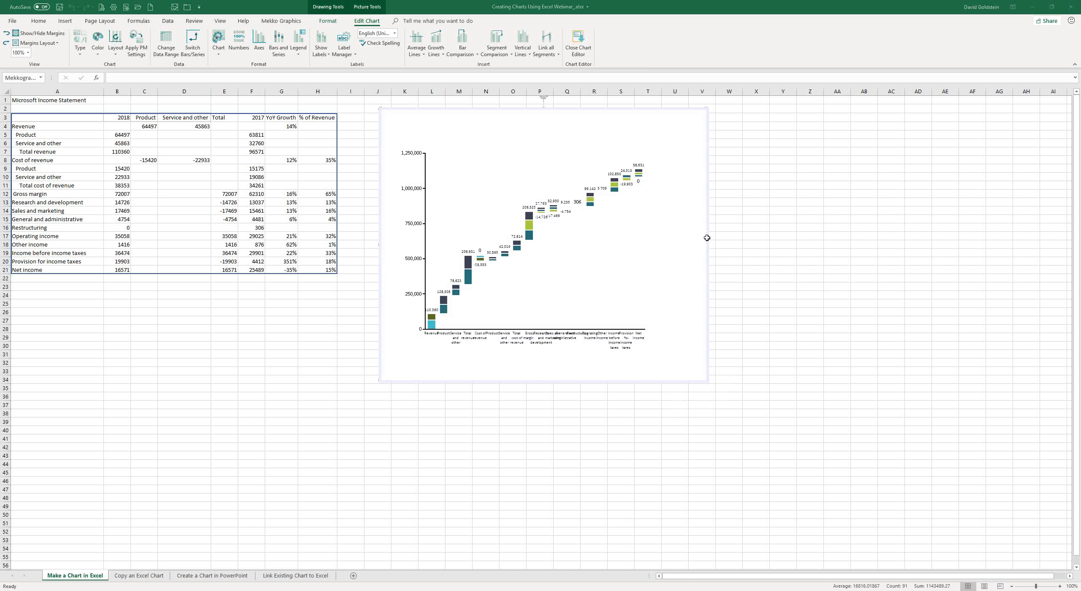
{"action": "left_click_drag", "start_coordinate": [707, 240], "coordinate": [847, 240]}
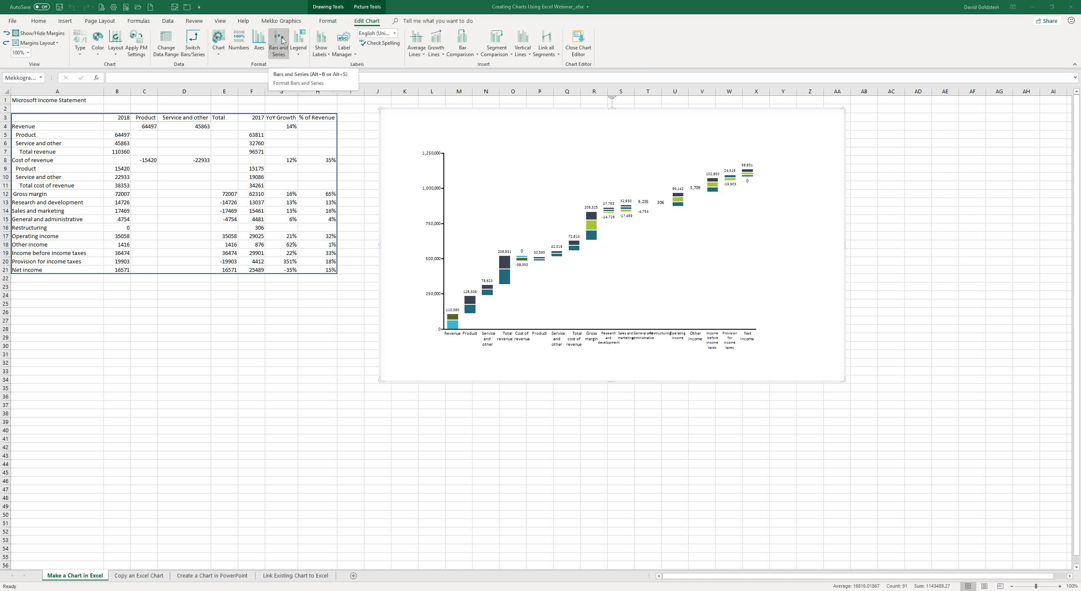
Hide the 2018, 2017, YoY Growth and % of Revenue series from the chart in the bars and series formatting
{"action": "left_click", "coordinate": [283, 41]}
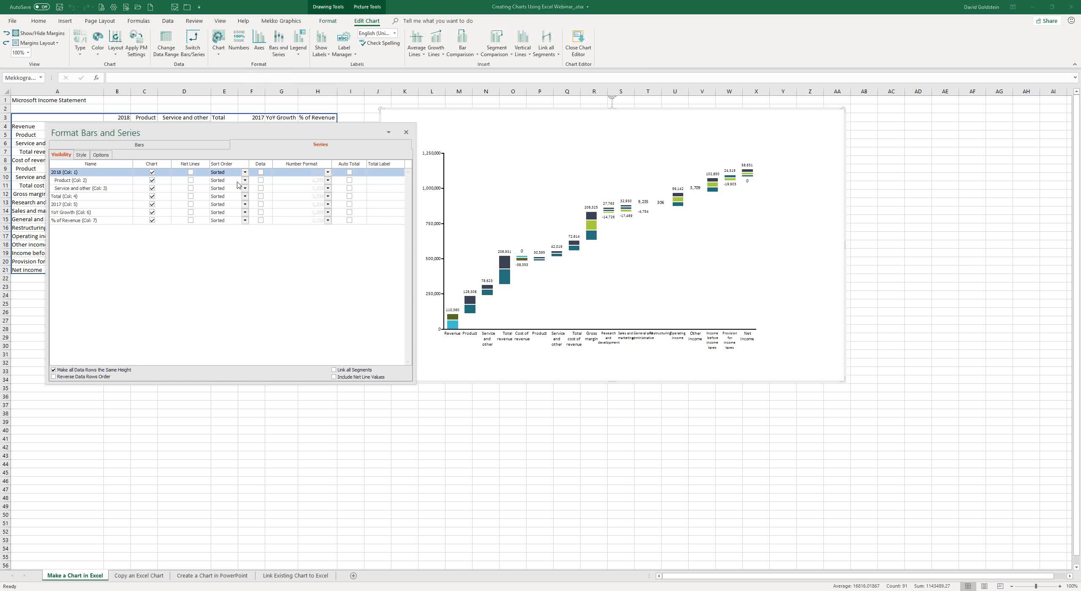
{"action": "left_click", "coordinate": [152, 173]}
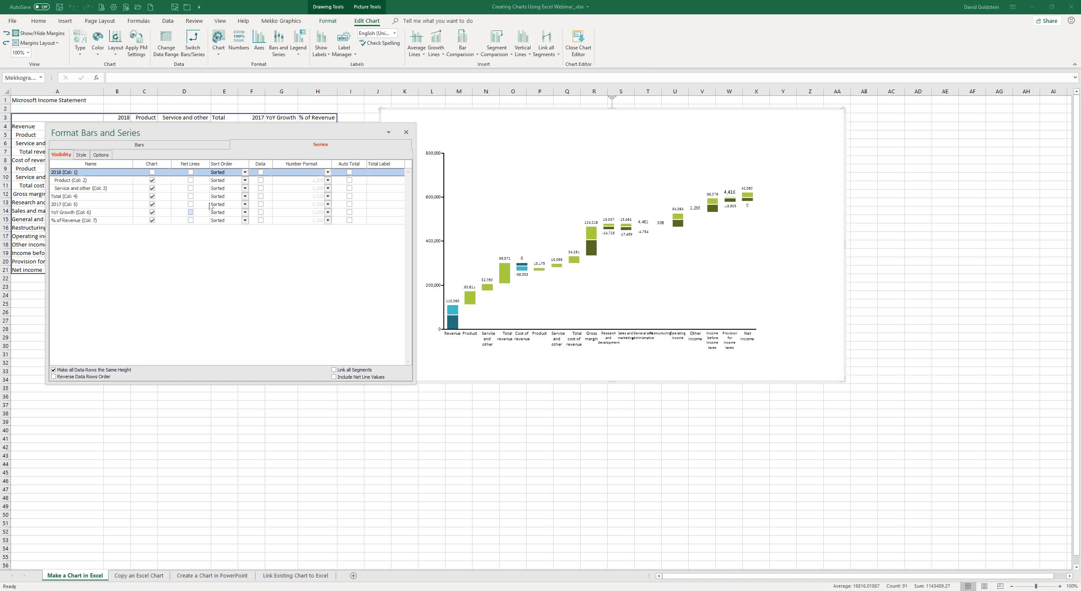
{"action": "left_click", "coordinate": [152, 204]}
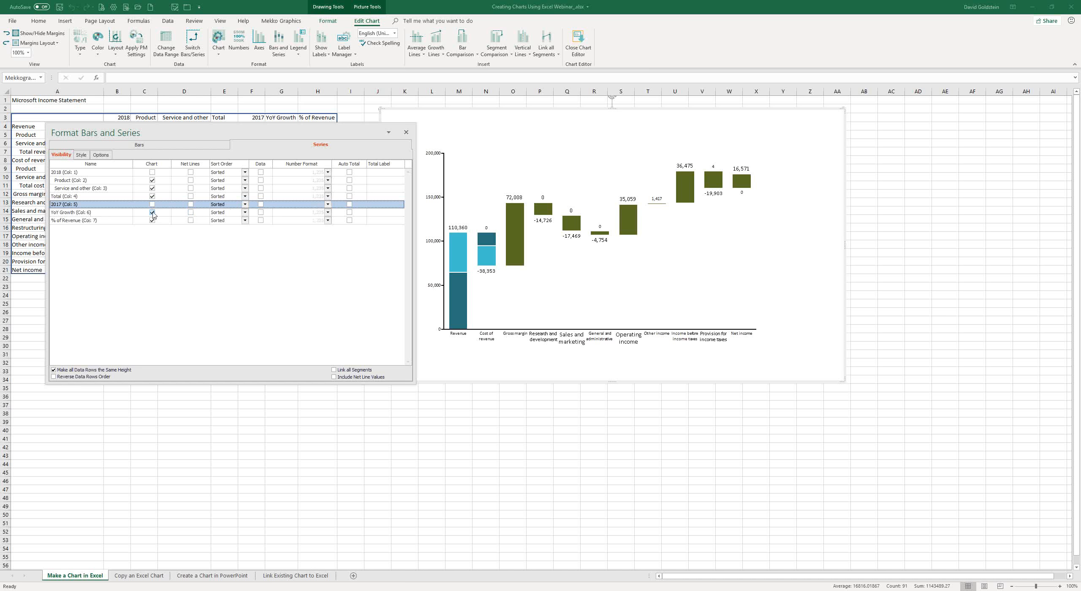
{"action": "left_click", "coordinate": [152, 212]}
{"action": "left_click", "coordinate": [153, 221]}
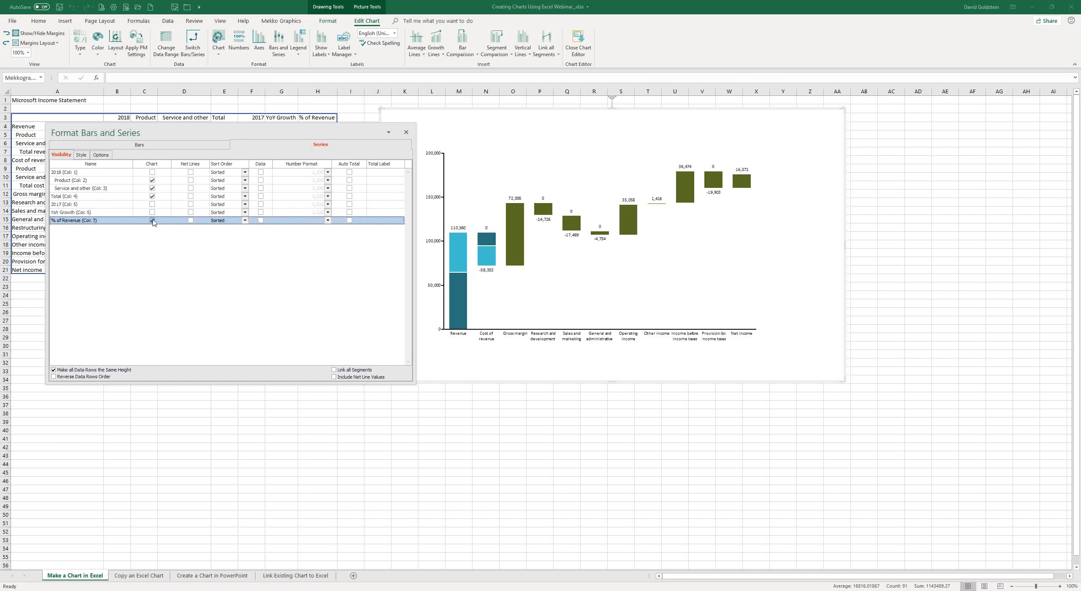
Show YoY Growth and % of Revenue as data rows under the chart, with both number formats set to show as %
{"action": "left_click", "coordinate": [261, 213]}
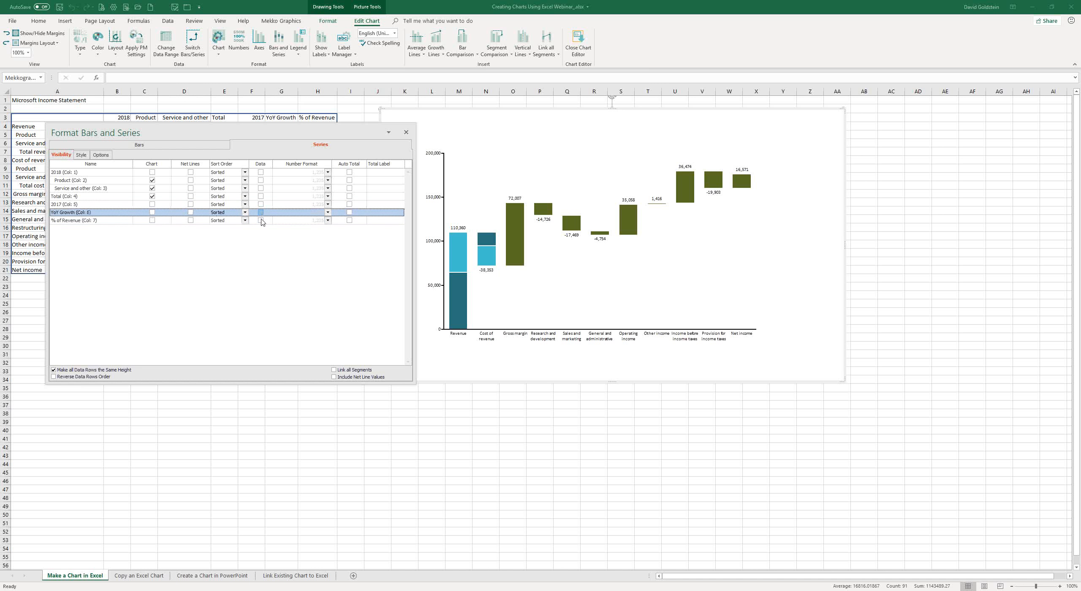
{"action": "left_click", "coordinate": [261, 221]}
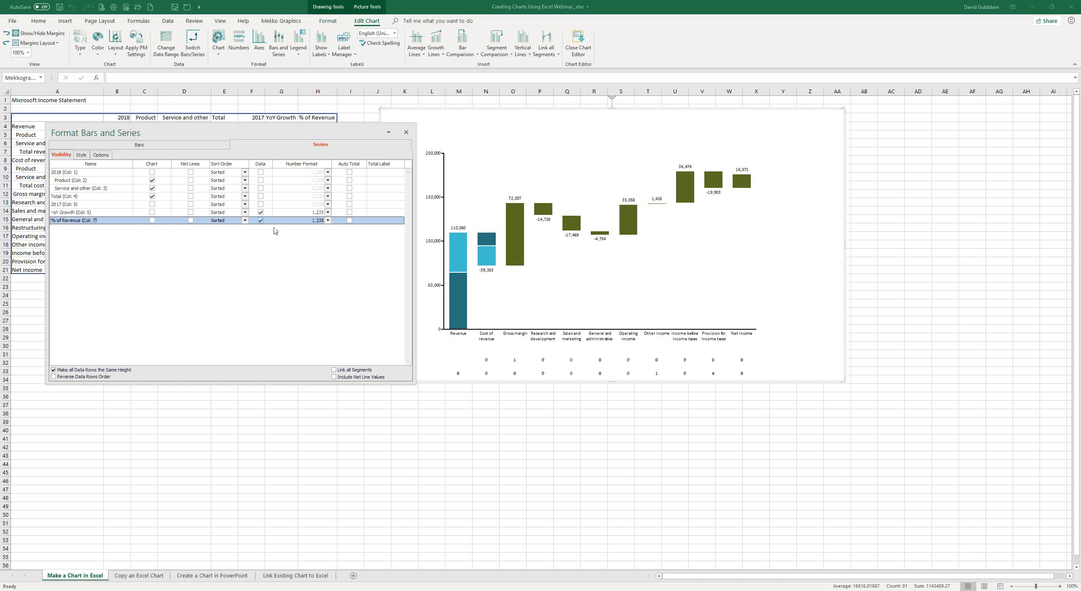
{"action": "left_click", "coordinate": [328, 220]}
{"action": "left_click", "coordinate": [306, 249]}
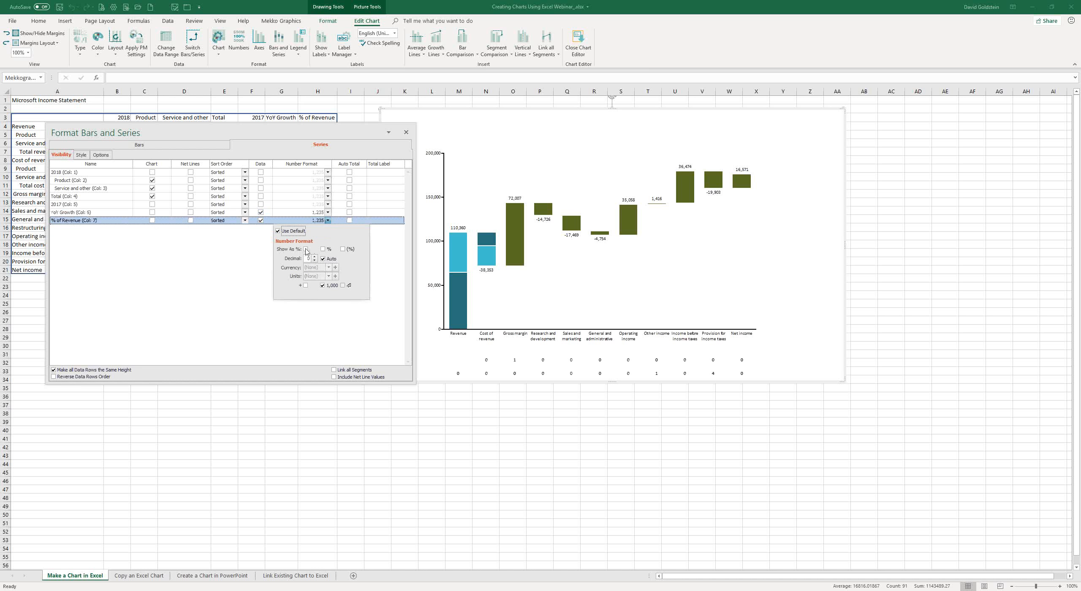
{"action": "left_click", "coordinate": [327, 212]}
{"action": "left_click", "coordinate": [328, 213]}
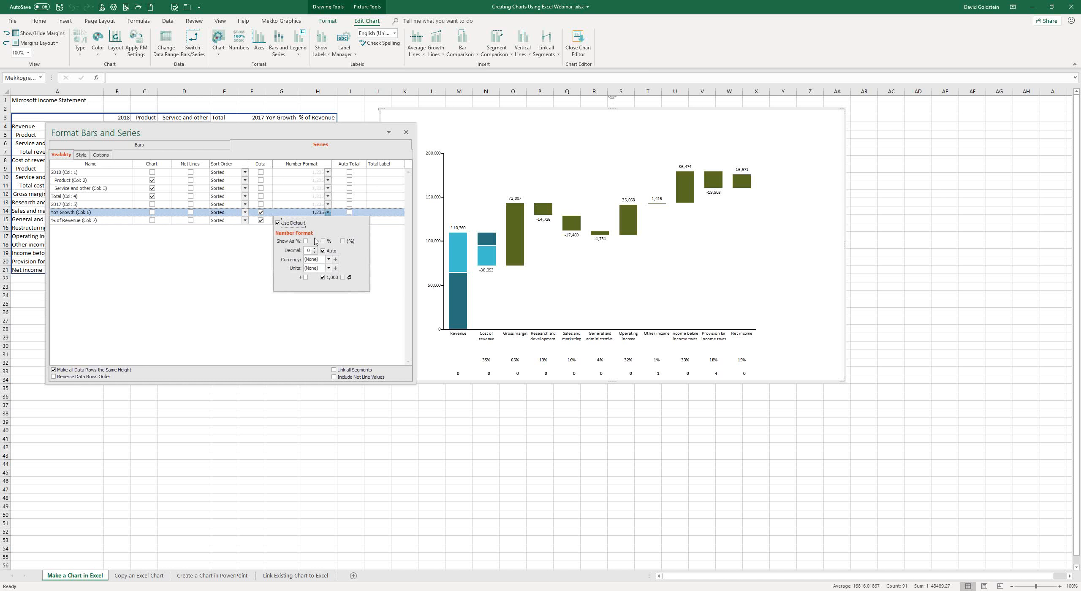
{"action": "left_click", "coordinate": [306, 241]}
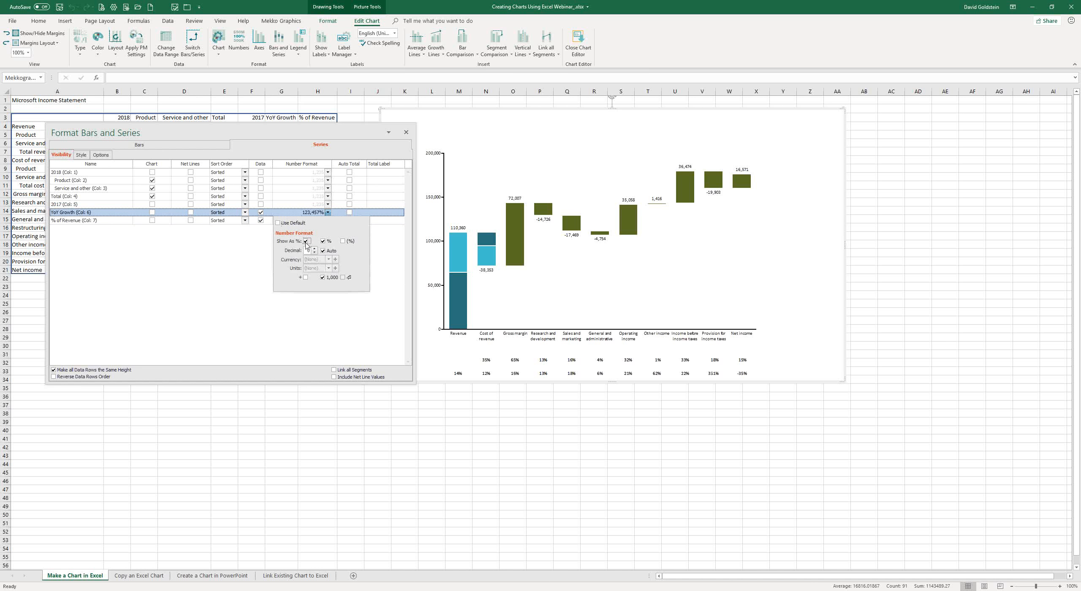
Make Gross margin, Operating income, Income before income taxes and Net income total bars, and close the bars and series formatting
{"action": "left_click_drag", "start_coordinate": [346, 130], "coordinate": [509, 140]}
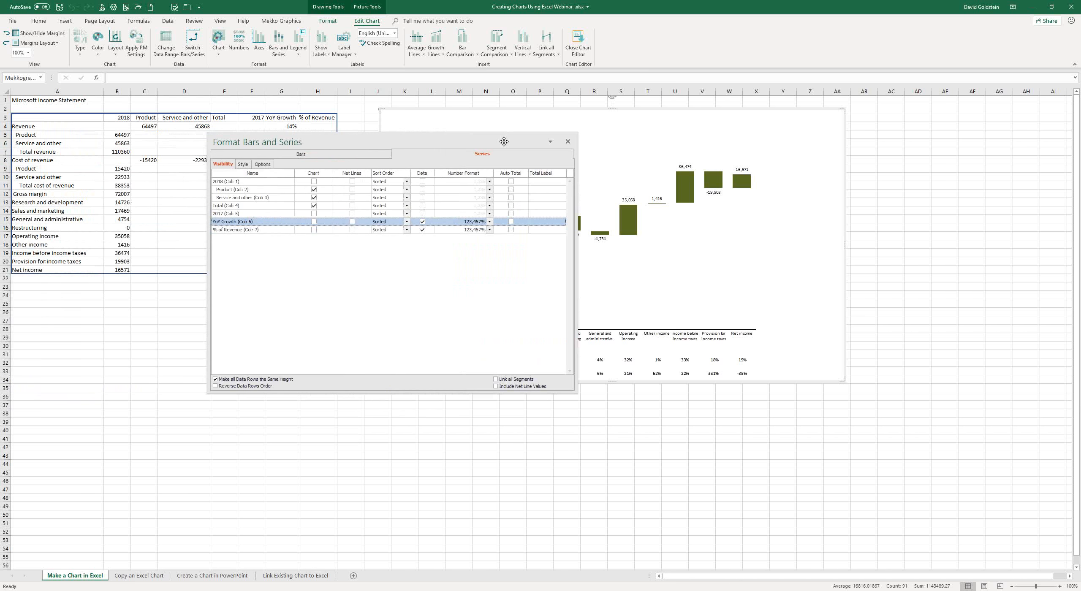
{"action": "left_click", "coordinate": [323, 158]}
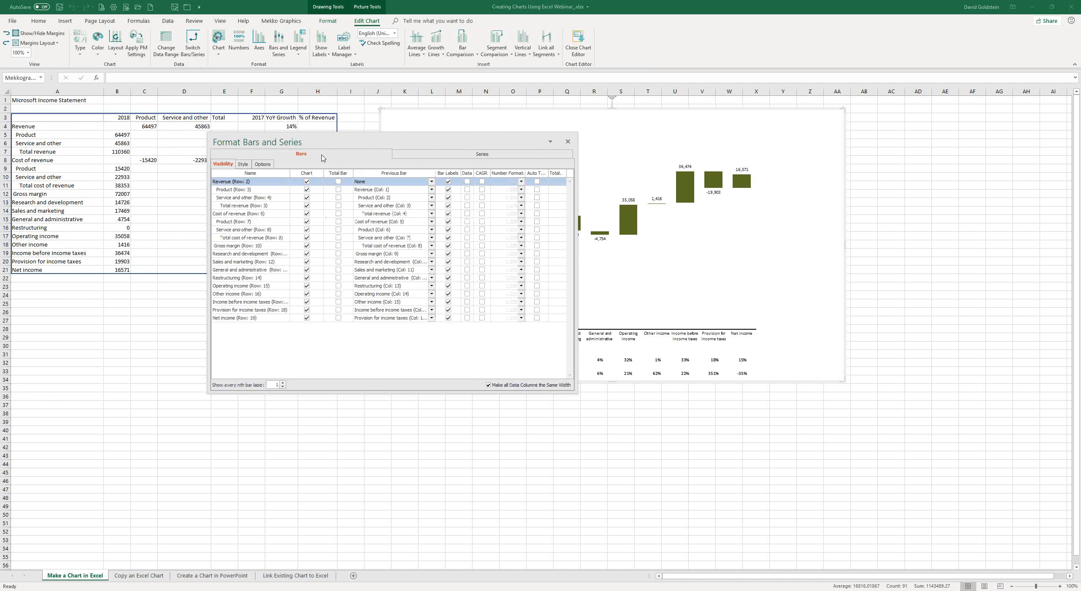
{"action": "left_click_drag", "start_coordinate": [409, 147], "coordinate": [277, 161]}
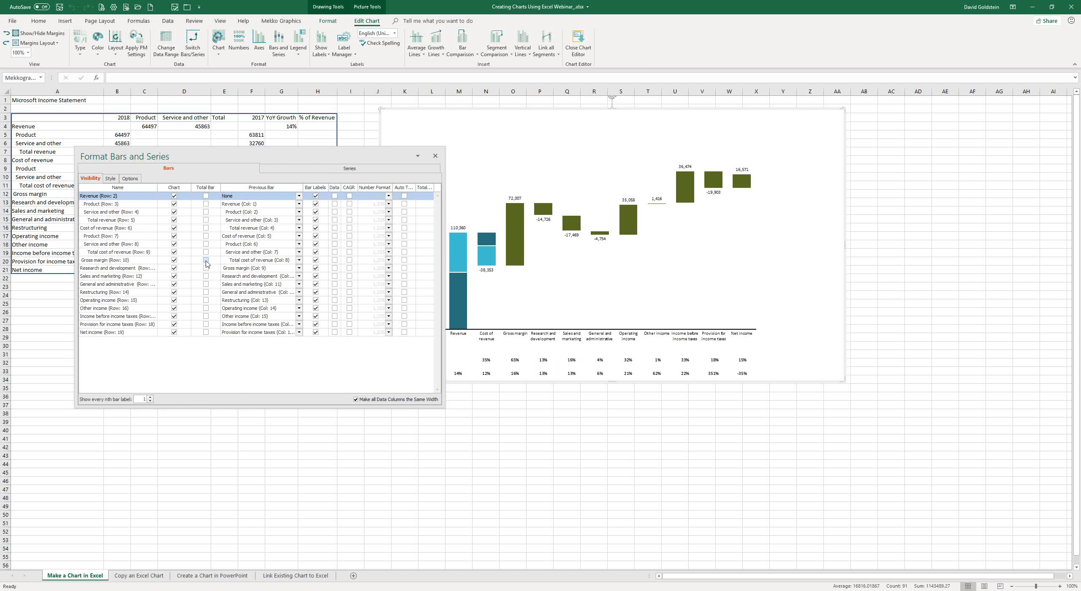
{"action": "left_click", "coordinate": [205, 260]}
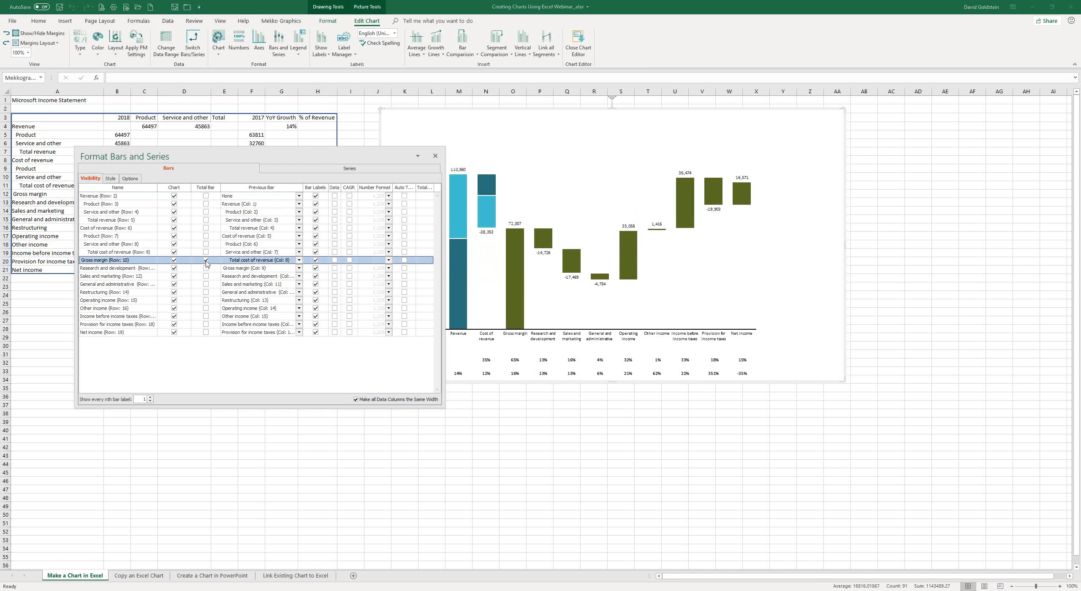
{"action": "left_click", "coordinate": [206, 301]}
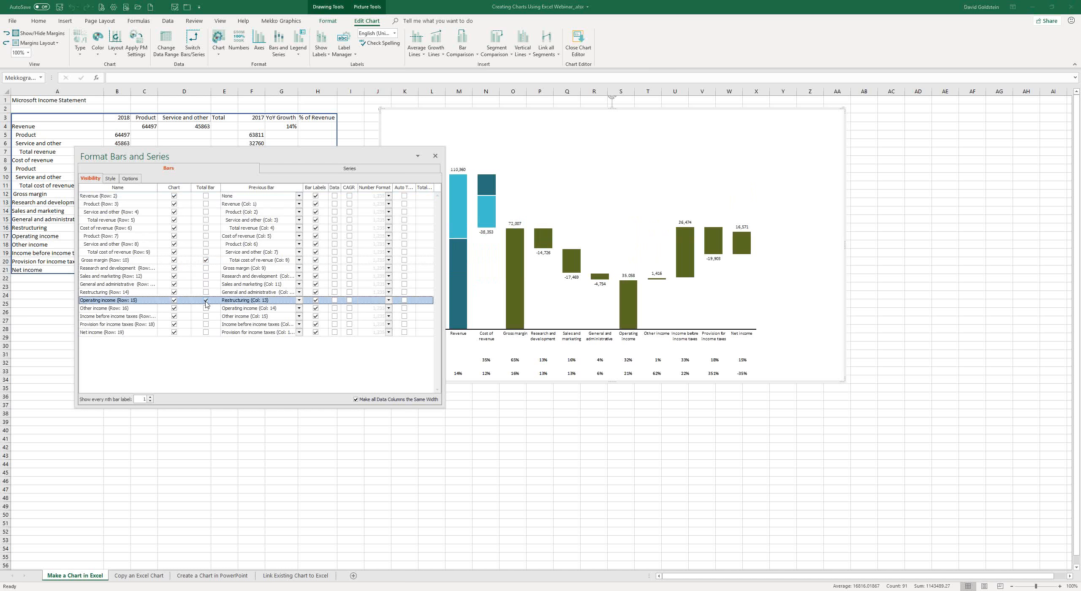
{"action": "left_click", "coordinate": [205, 316]}
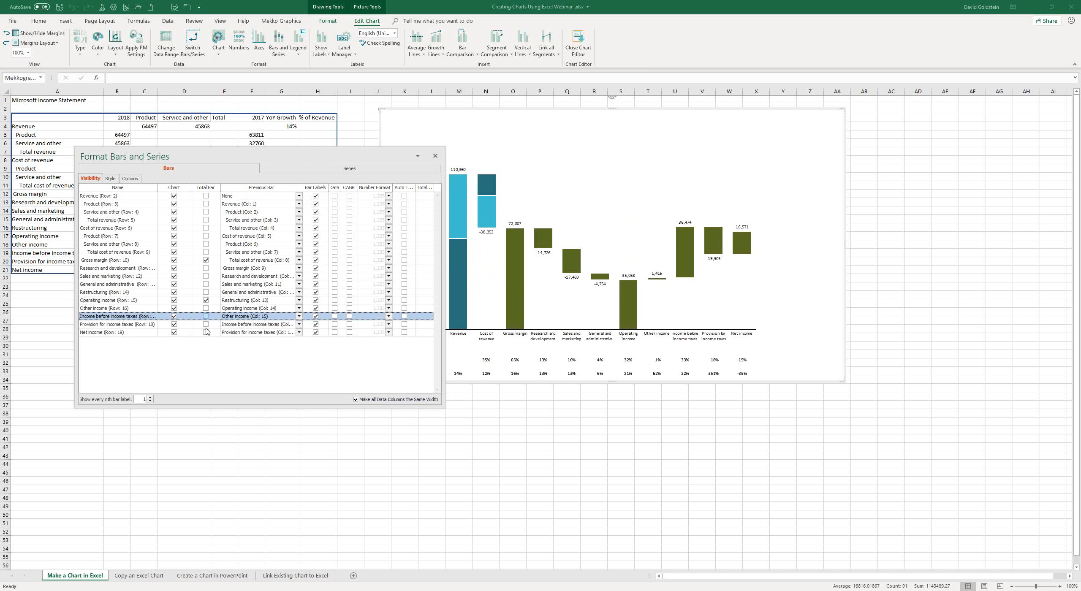
{"action": "left_click", "coordinate": [205, 333]}
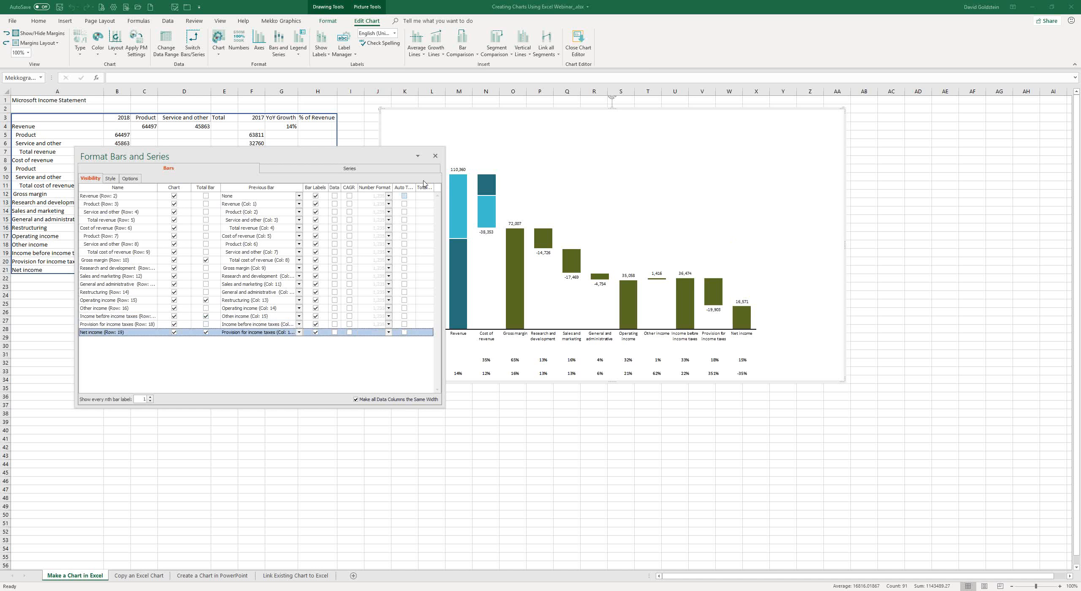
{"action": "left_click", "coordinate": [435, 157]}
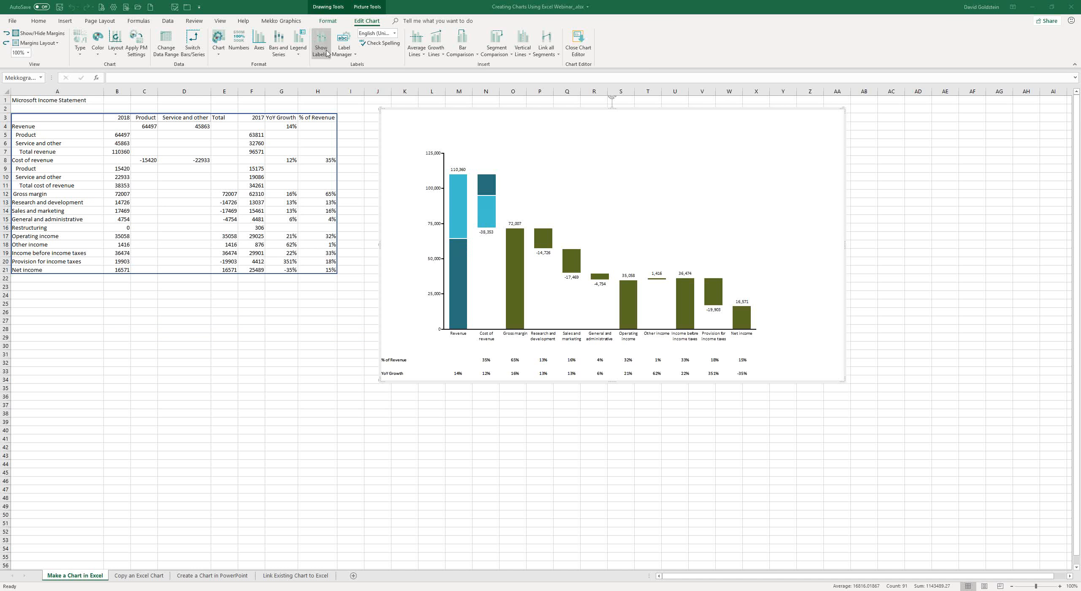
Show the chart legend and move it into the empty area above the Sales and marketing to Operating income bars
{"action": "left_click", "coordinate": [299, 57]}
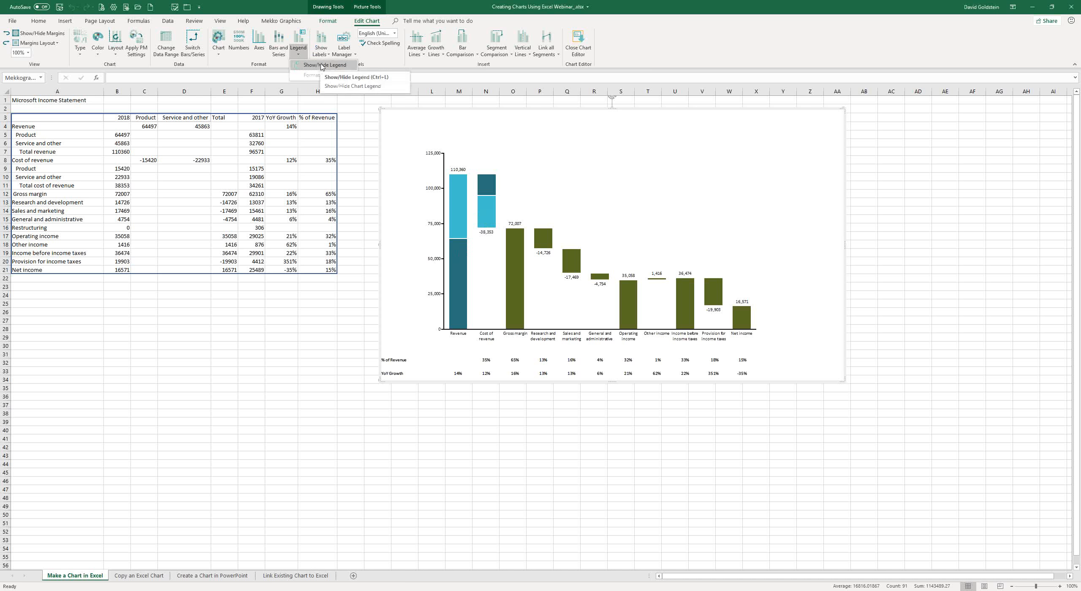
{"action": "left_click", "coordinate": [323, 66]}
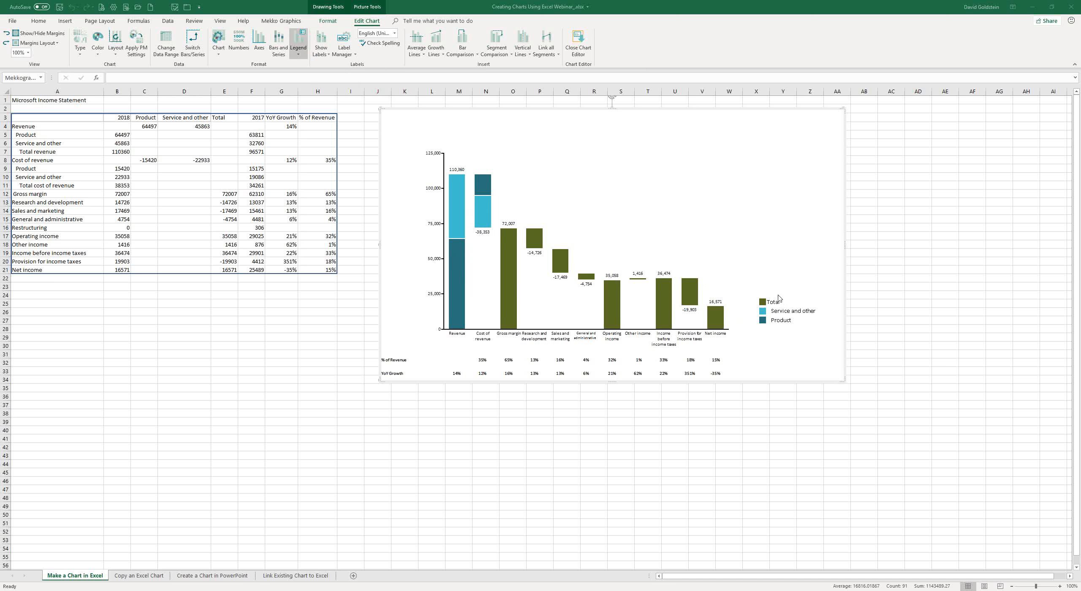
{"action": "left_click", "coordinate": [762, 279]}
{"action": "left_click_drag", "start_coordinate": [762, 279], "coordinate": [582, 183]}
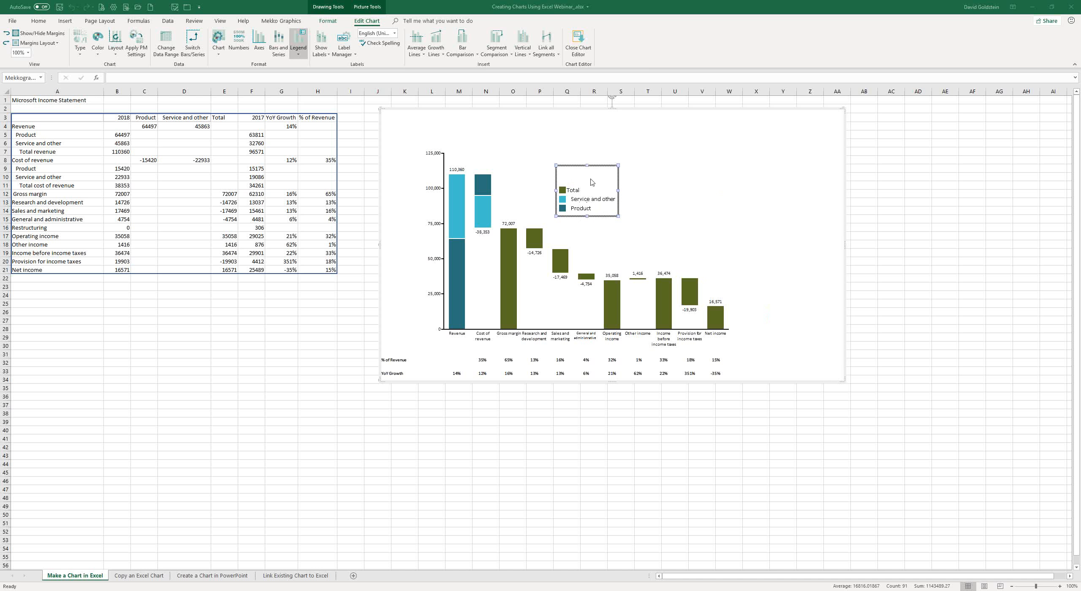
Hide the Total item from the chart legend in the legend's formatting
{"action": "right_click", "coordinate": [591, 181]}
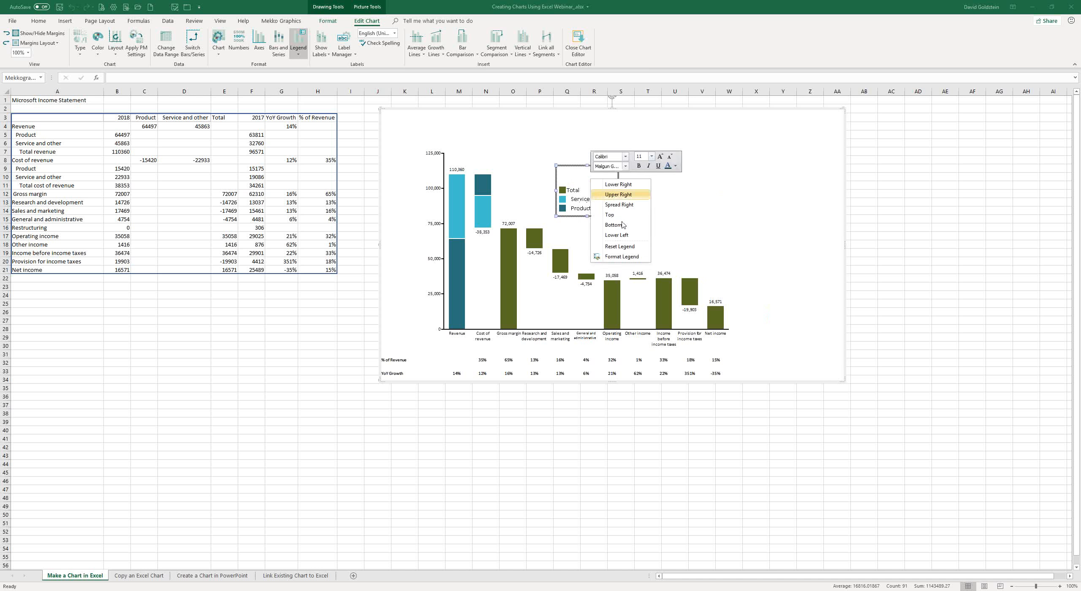
{"action": "left_click", "coordinate": [631, 259]}
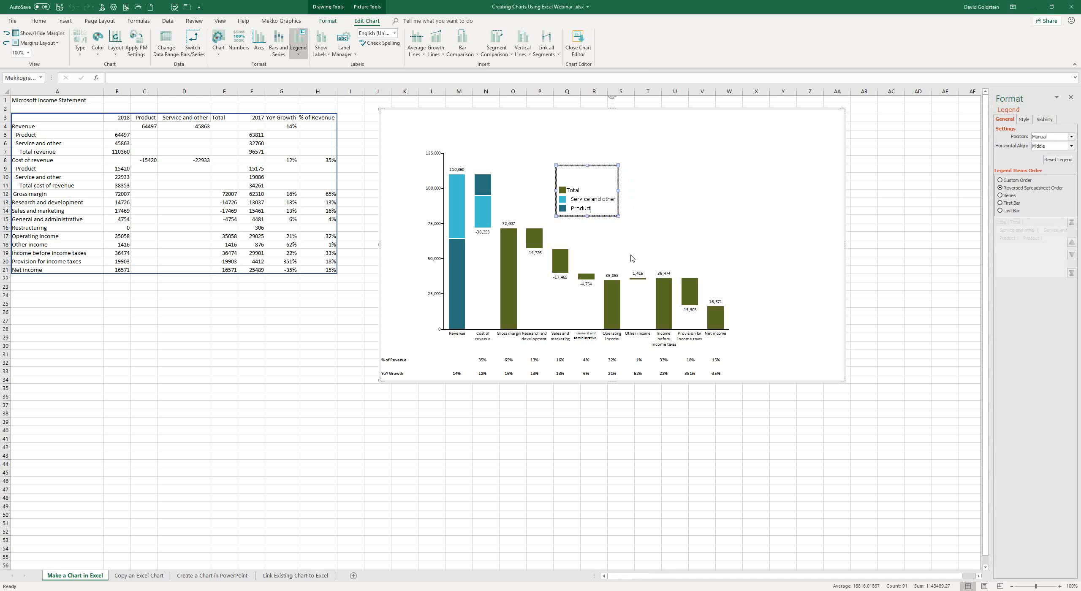
{"action": "left_click", "coordinate": [1045, 120]}
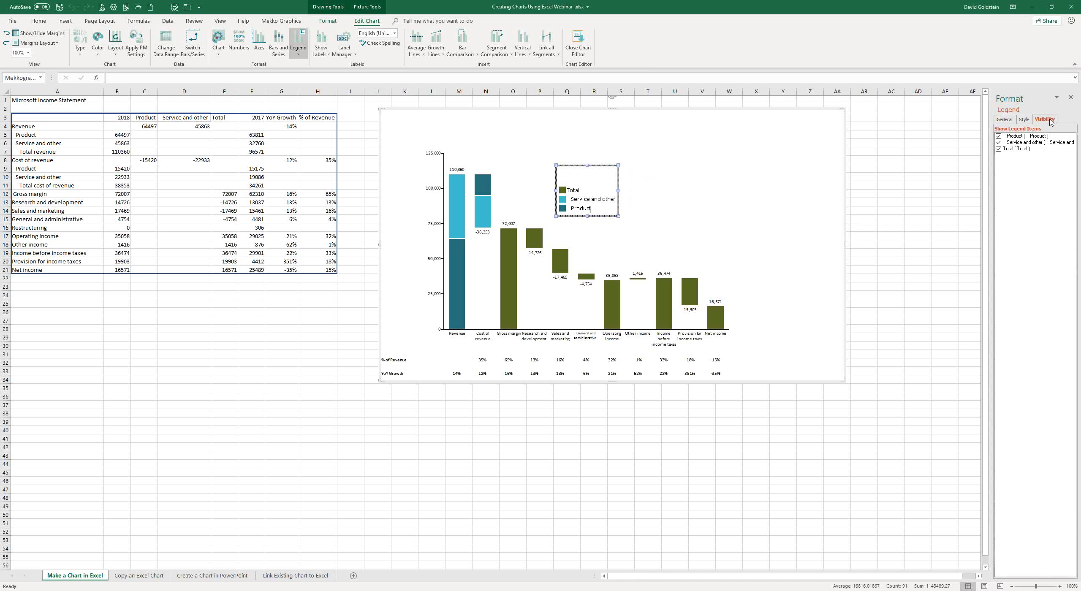
{"action": "left_click", "coordinate": [999, 149]}
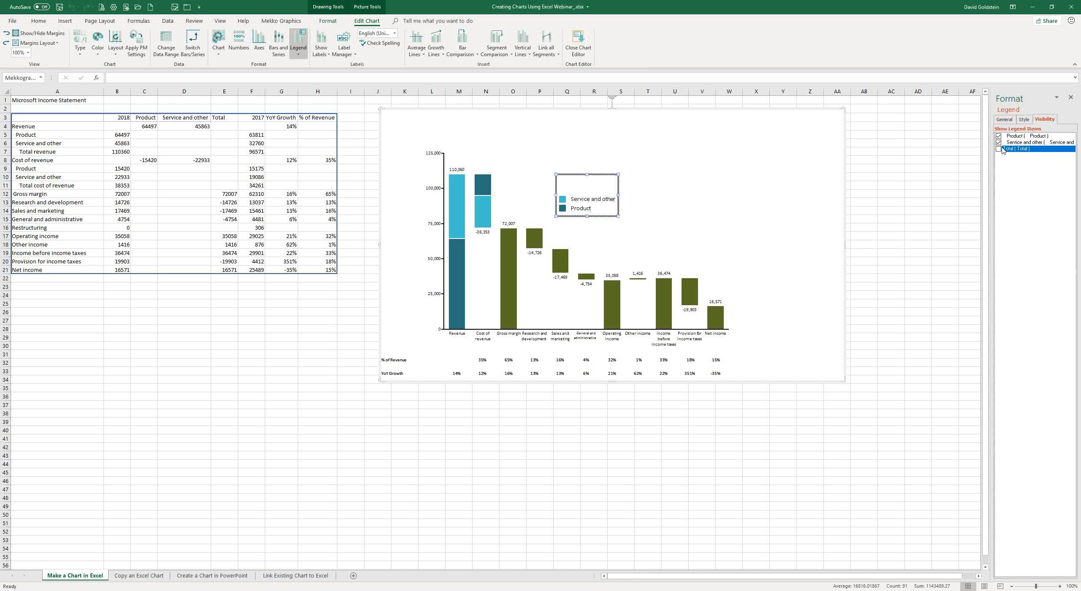
Link all segments of the cascade chart with connector lines through the general chart formatting
{"action": "left_click", "coordinate": [221, 40]}
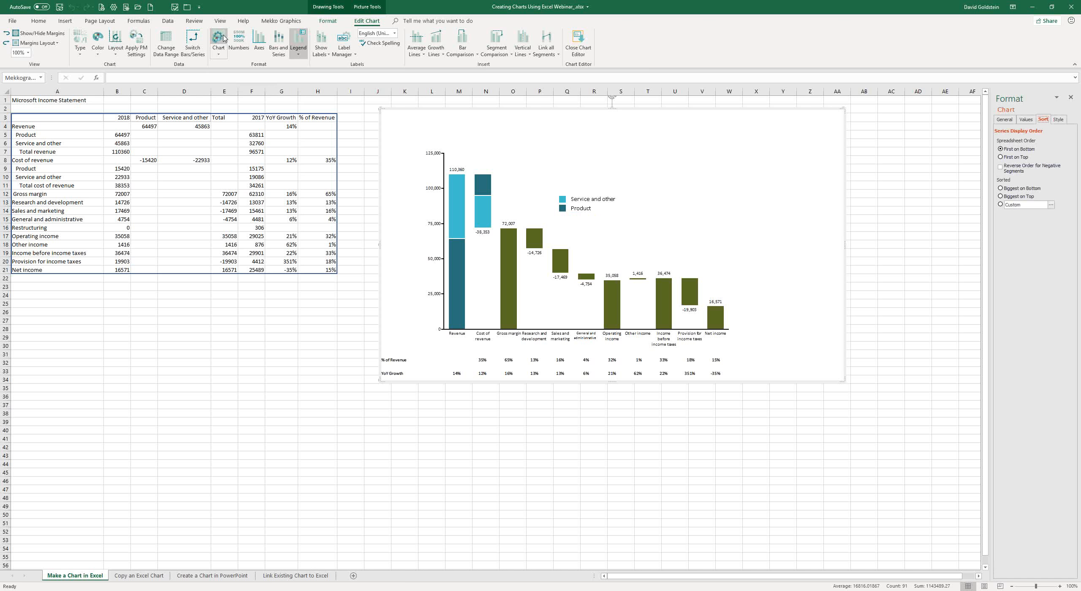
{"action": "left_click", "coordinate": [1005, 120]}
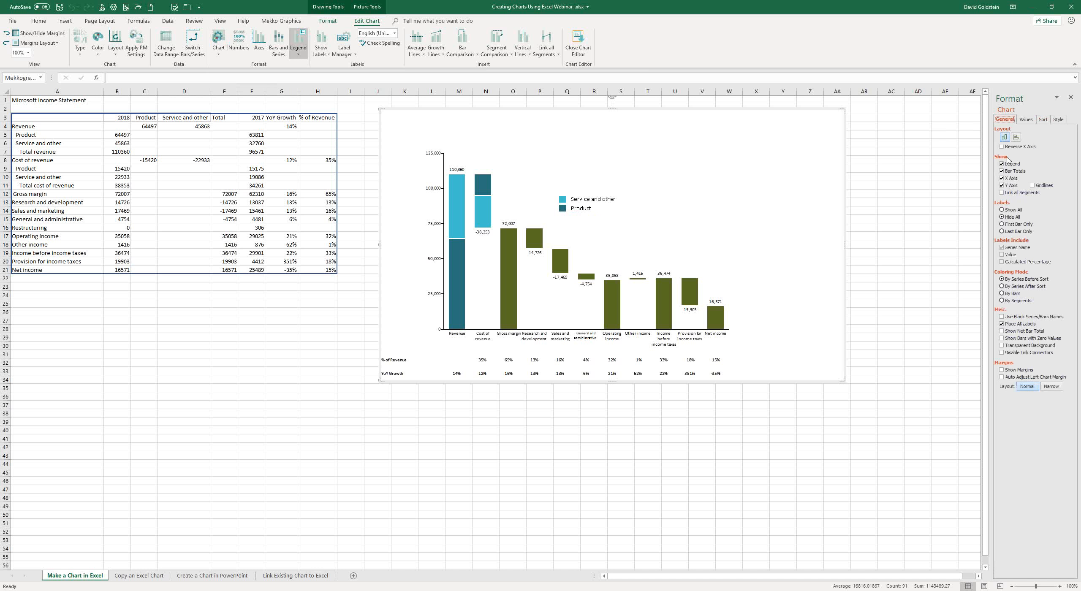
{"action": "left_click", "coordinate": [1002, 193]}
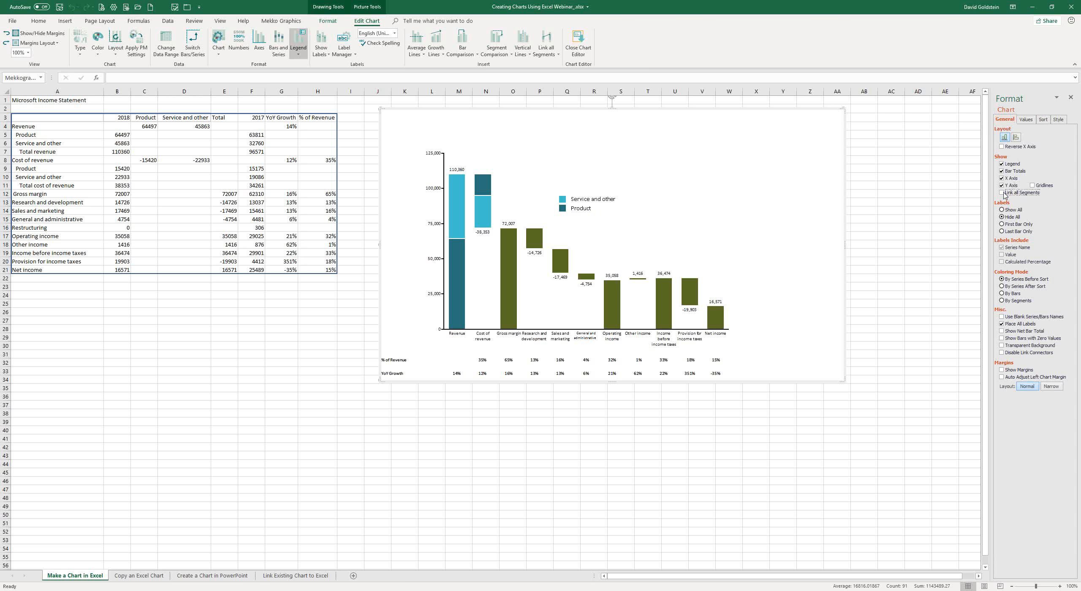
Reverse the series order for negative segments and move the legend above the Gross margin and Research and development bars
{"action": "left_click", "coordinate": [1044, 119]}
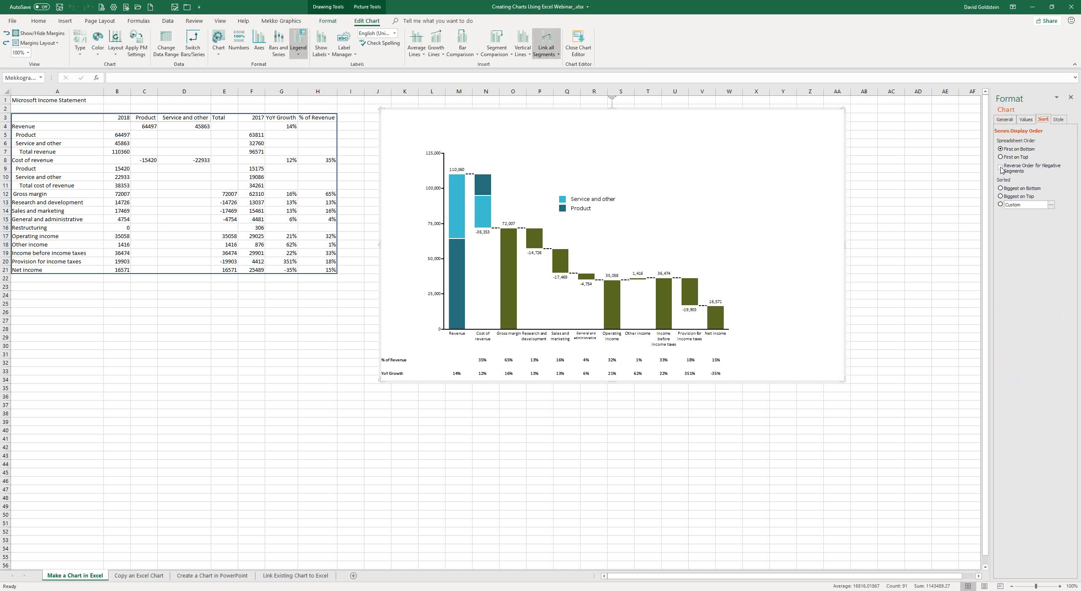
{"action": "left_click", "coordinate": [1001, 168]}
{"action": "left_click", "coordinate": [1002, 168]}
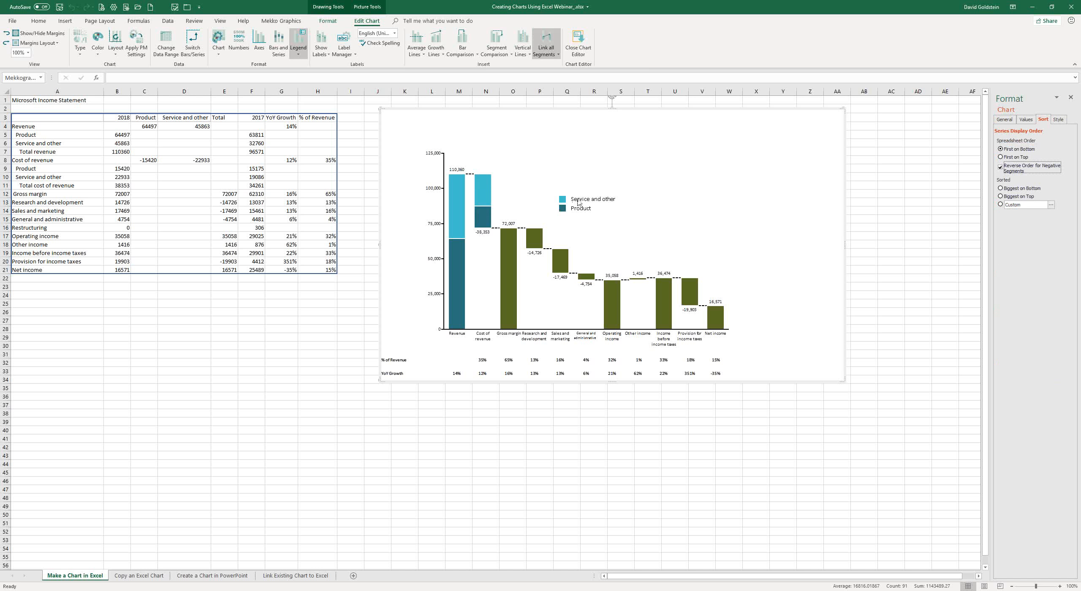
{"action": "left_click_drag", "start_coordinate": [579, 202], "coordinate": [532, 186]}
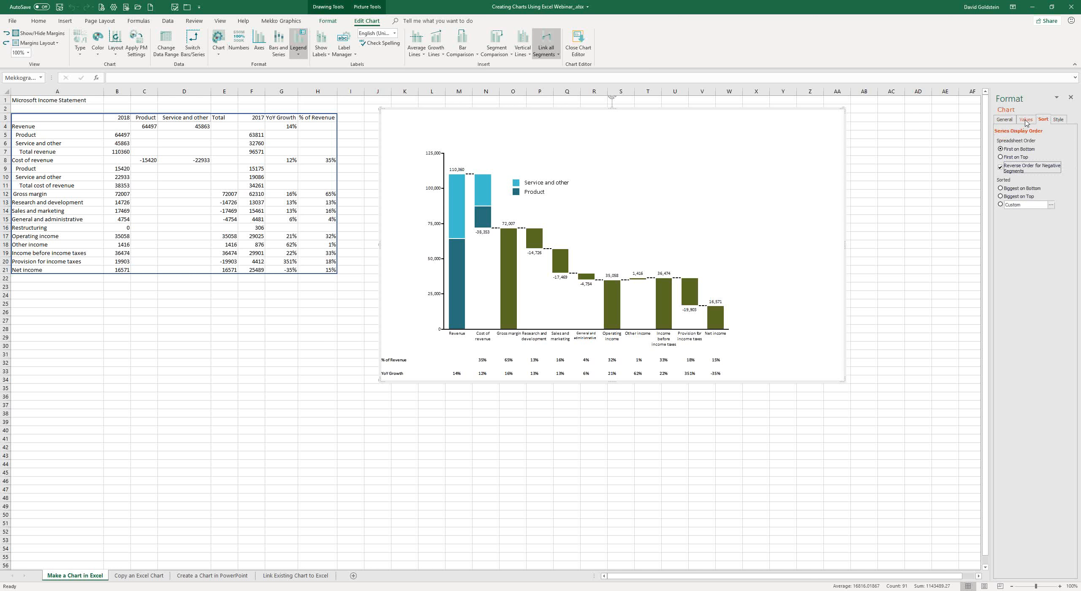
Set the bar totals number format to $ currency with B as the units
{"action": "left_click", "coordinate": [1025, 120]}
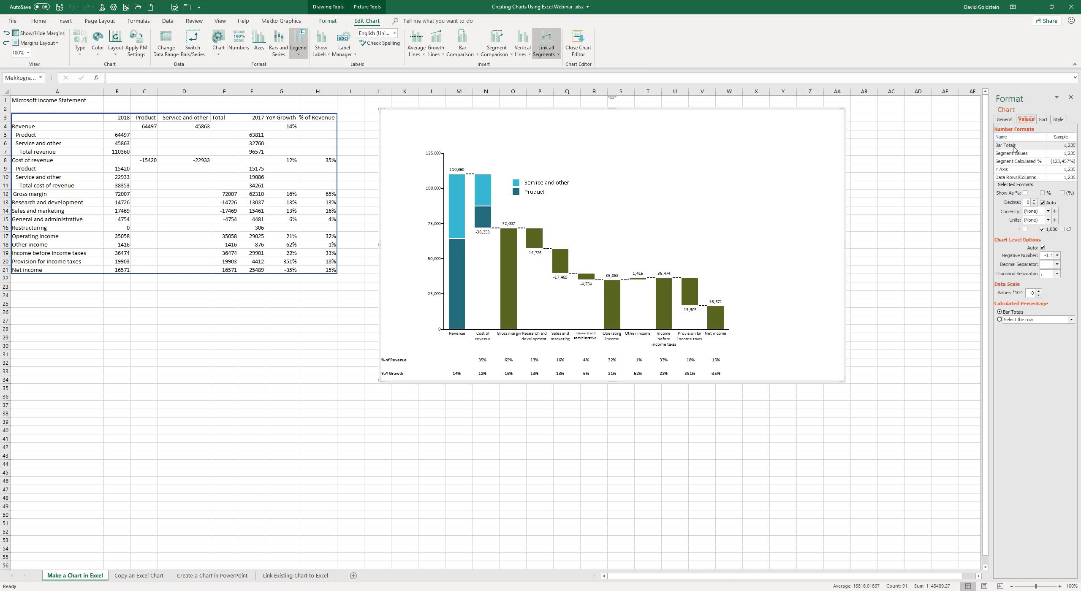
{"action": "left_click", "coordinate": [1049, 212]}
{"action": "left_click", "coordinate": [1036, 226]}
{"action": "left_click", "coordinate": [1049, 220]}
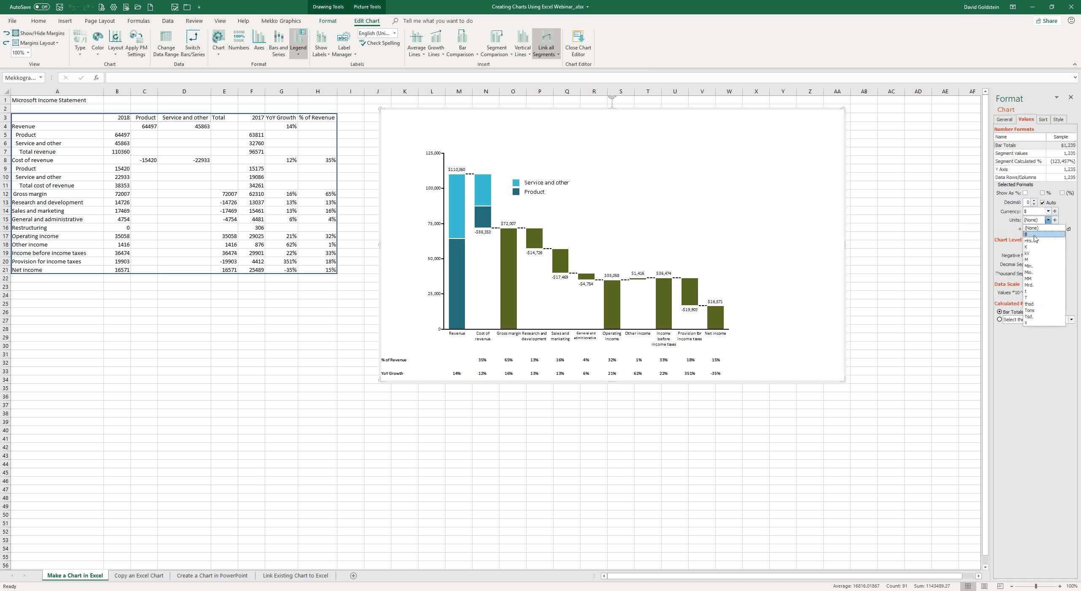
{"action": "left_click", "coordinate": [1035, 235]}
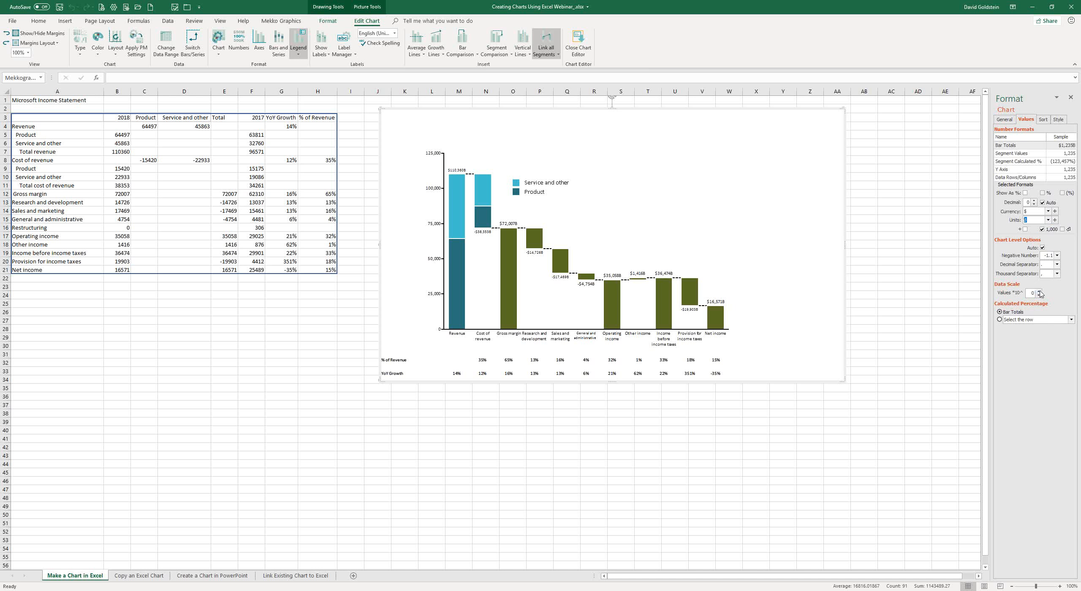
Set the data scale exponent to 3 and the negative number format to 1.1, without a minus sign
{"action": "left_click", "coordinate": [1040, 292]}
{"action": "left_click", "coordinate": [1040, 291]}
{"action": "left_click", "coordinate": [1040, 291]}
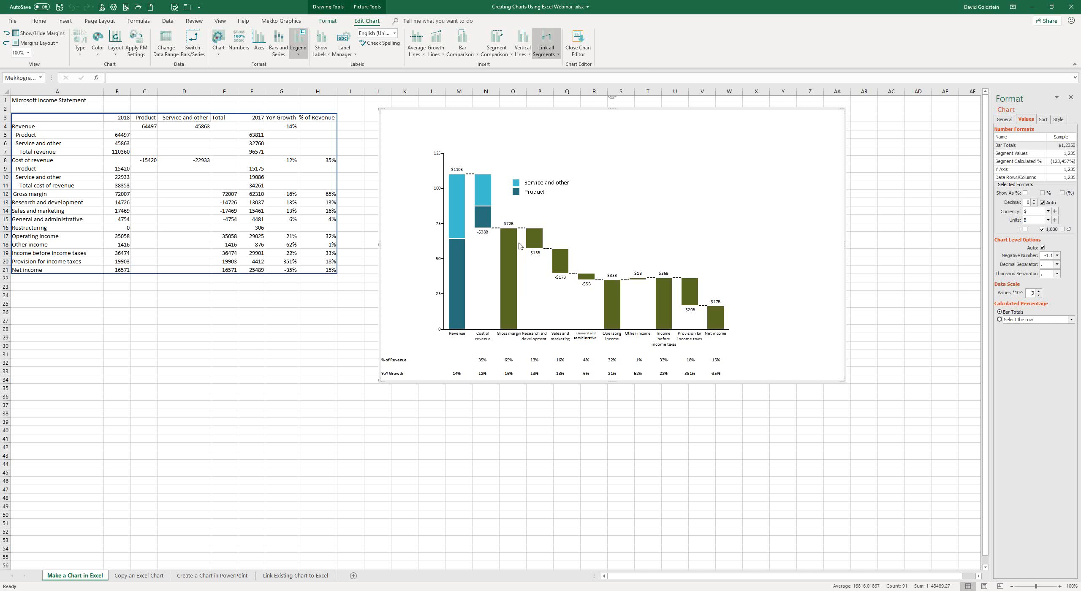
{"action": "left_click", "coordinate": [1058, 256]}
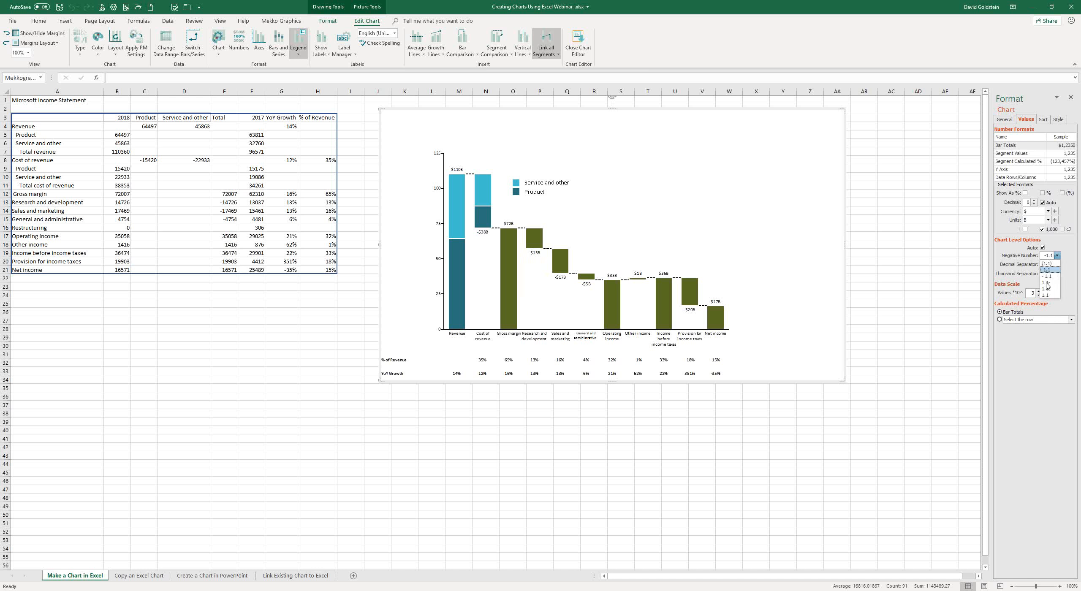
{"action": "left_click", "coordinate": [1047, 295]}
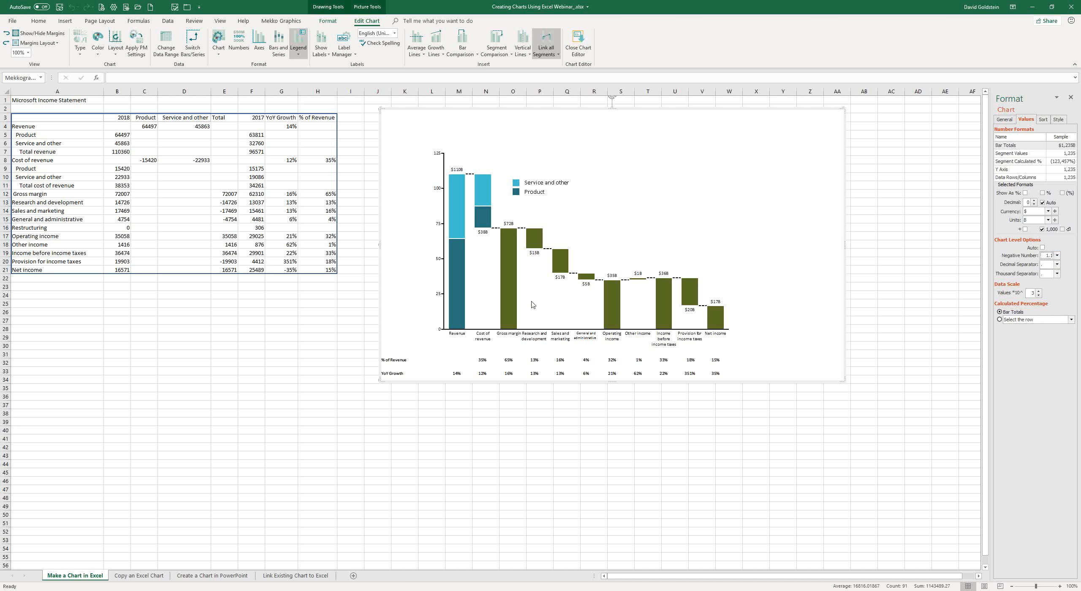
Show all segment labels and have them include only the calculated percentage, not the series name
{"action": "left_click", "coordinate": [1004, 120]}
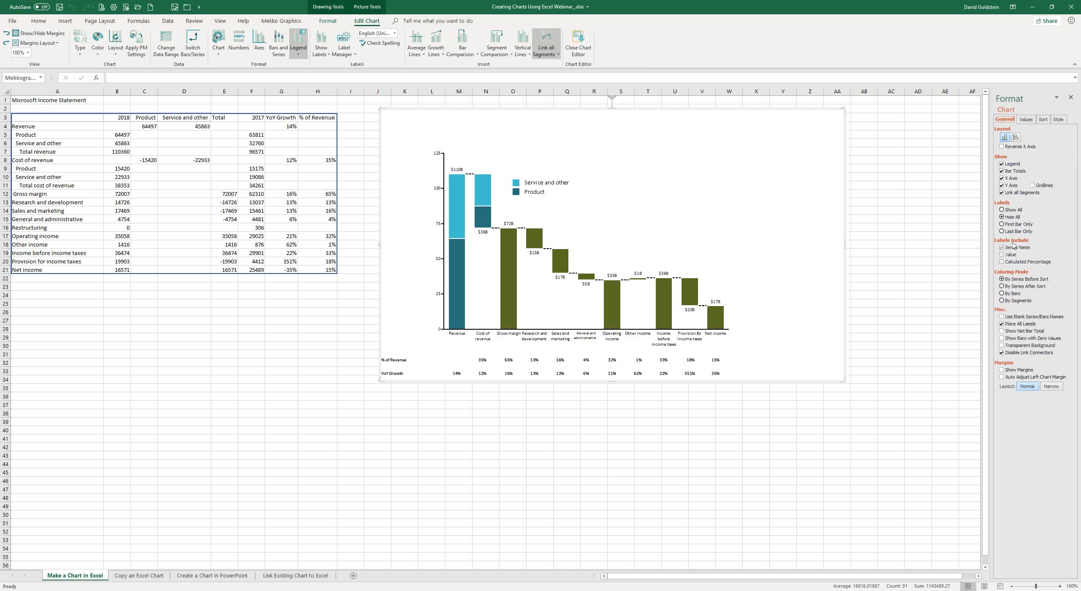
{"action": "left_click", "coordinate": [1002, 210]}
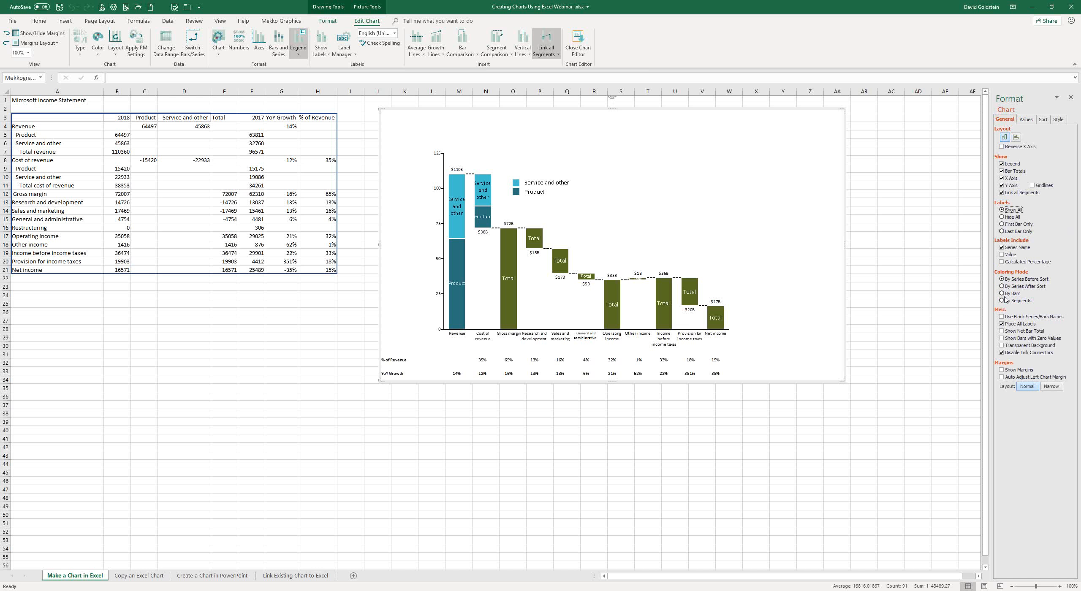
{"action": "left_click", "coordinate": [1003, 262]}
{"action": "left_click", "coordinate": [1003, 249]}
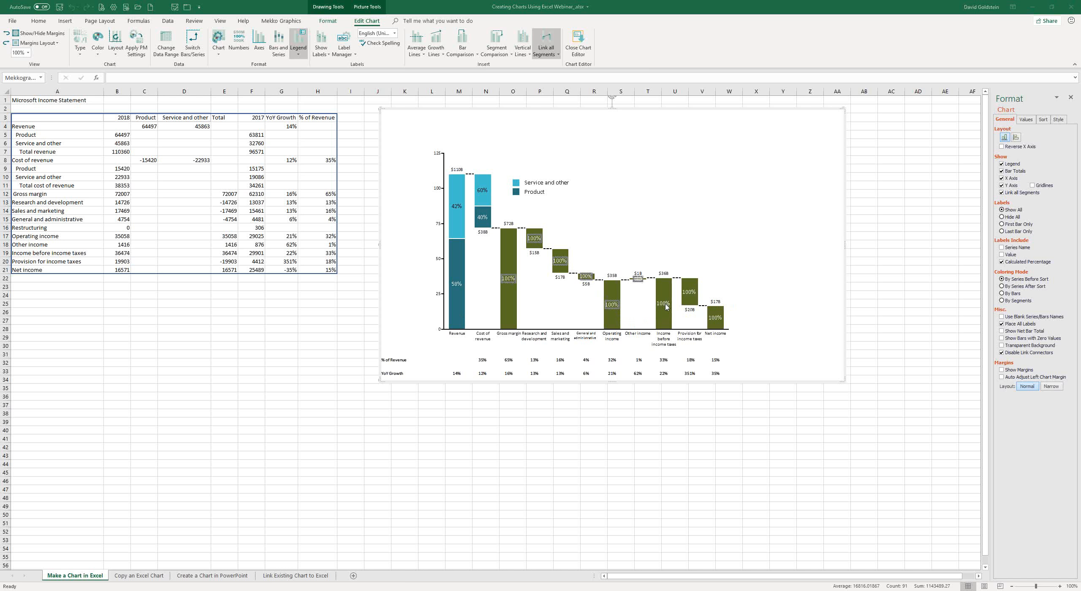
Delete the 100% labels from all the single-segment Total series bars
{"action": "right_click", "coordinate": [718, 319]}
{"action": "left_click", "coordinate": [746, 343]}
{"action": "key", "text": "Delete"}
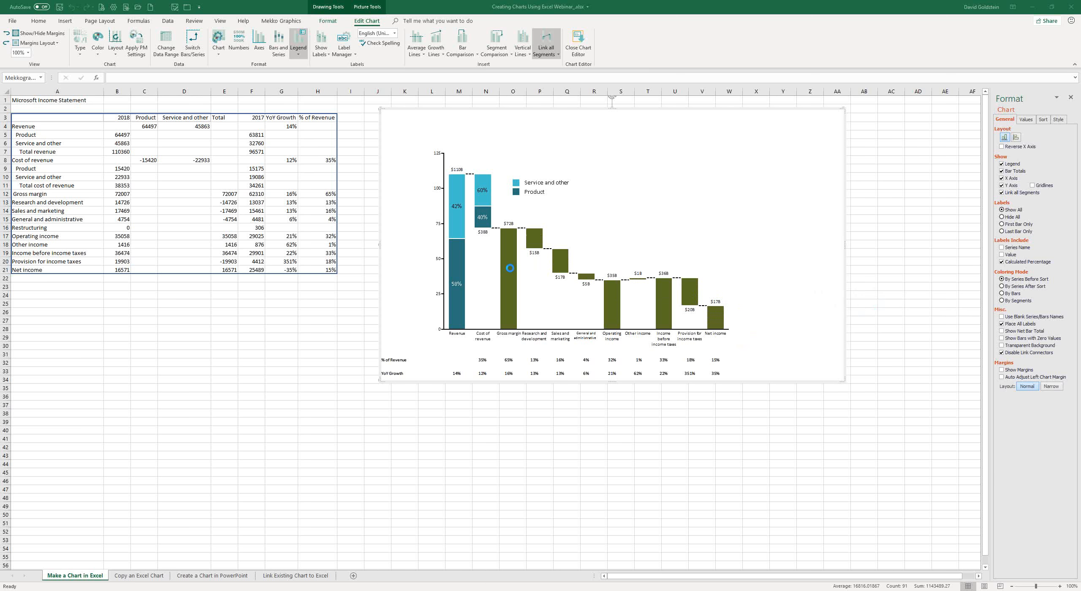
Color the Gross margin, Operating income, Income before income taxes and Net income segments light gray
{"action": "left_click", "coordinate": [510, 268]}
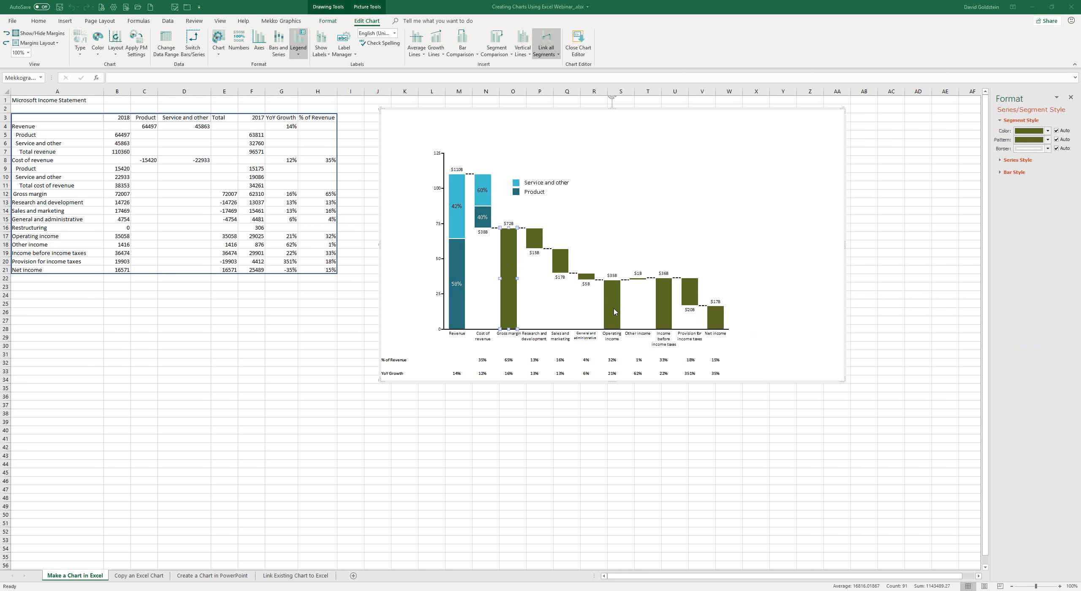
{"action": "left_click", "coordinate": [668, 312], "text": "ctrl"}
{"action": "right_click", "coordinate": [718, 324]}
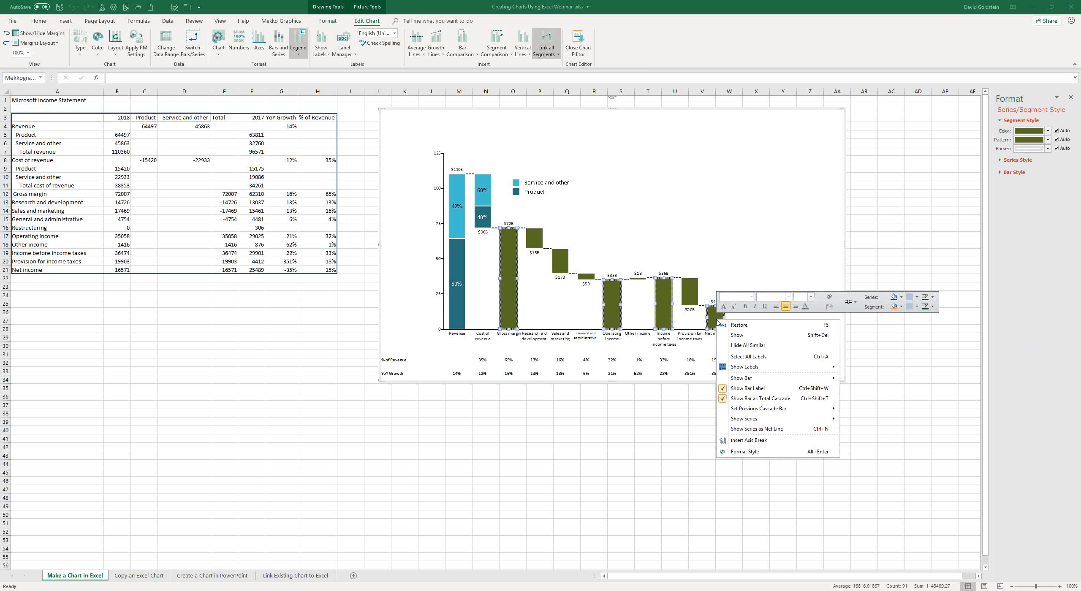
{"action": "left_click", "coordinate": [903, 308]}
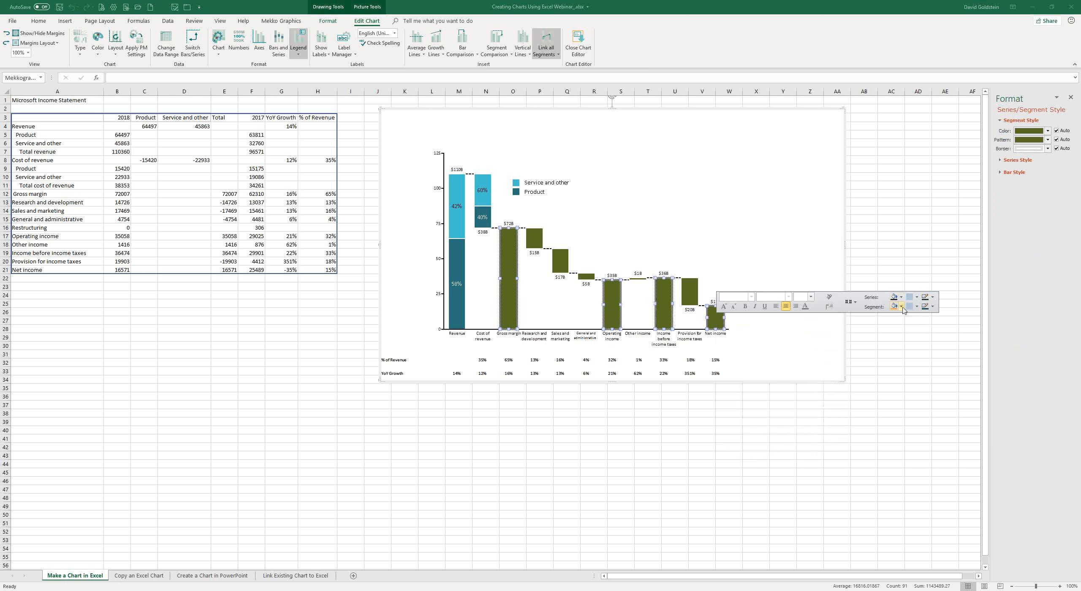
{"action": "left_click", "coordinate": [903, 308]}
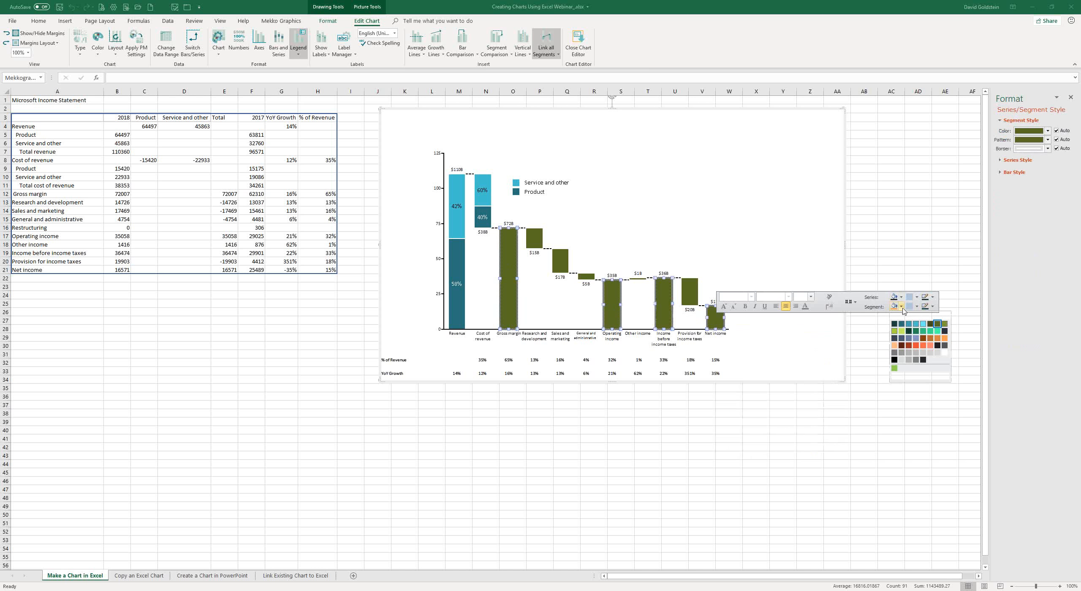
{"action": "left_click", "coordinate": [933, 354]}
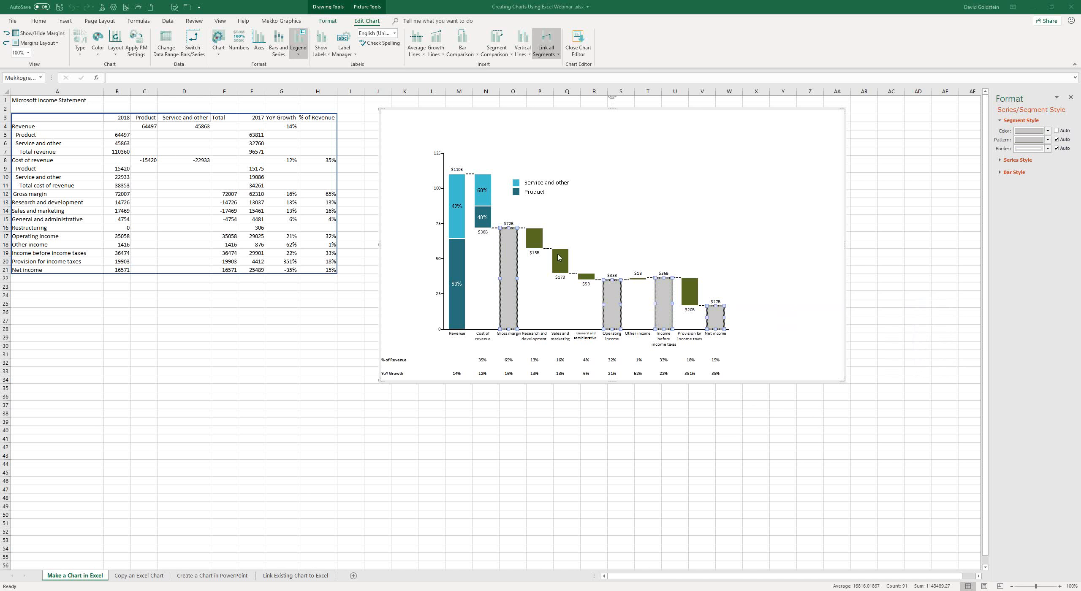
Color the Research and development, Sales and marketing, General and administrative, Other income and Provision for income taxes segments orange
{"action": "left_click", "coordinate": [534, 241]}
{"action": "left_click", "coordinate": [563, 262], "text": "ctrl"}
{"action": "left_click", "coordinate": [584, 276], "text": "ctrl"}
{"action": "left_click", "coordinate": [637, 279], "text": "ctrl"}
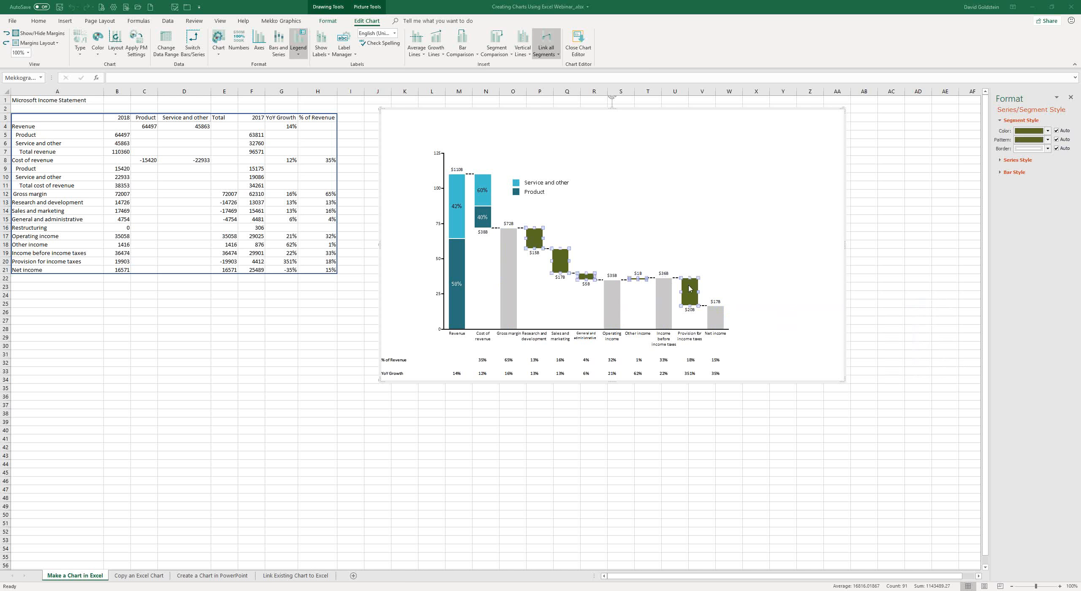
{"action": "right_click", "coordinate": [690, 288]}
{"action": "left_click", "coordinate": [873, 272]}
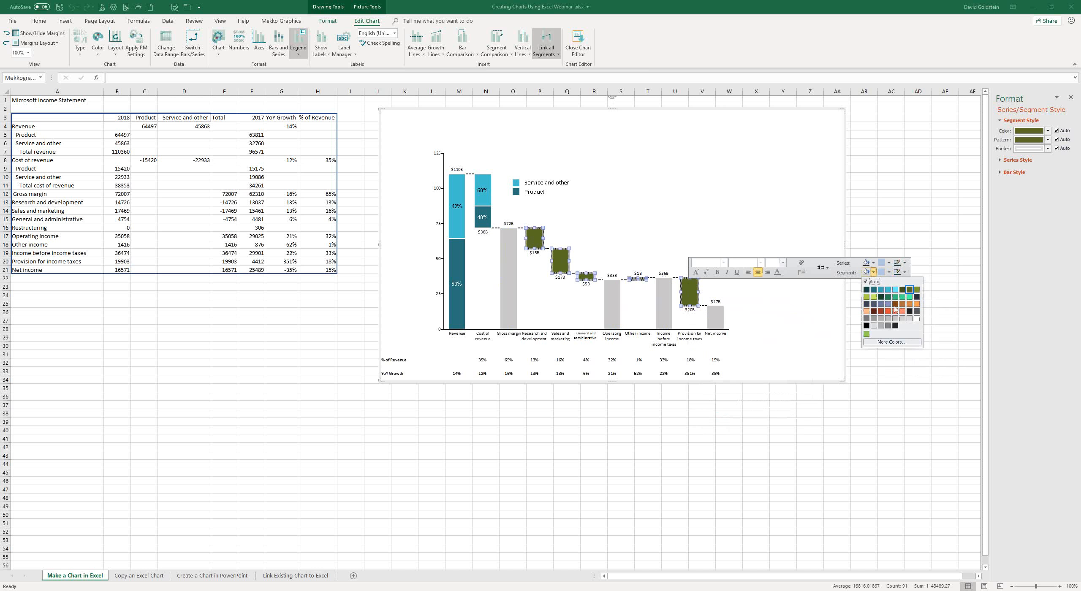
{"action": "left_click", "coordinate": [917, 304]}
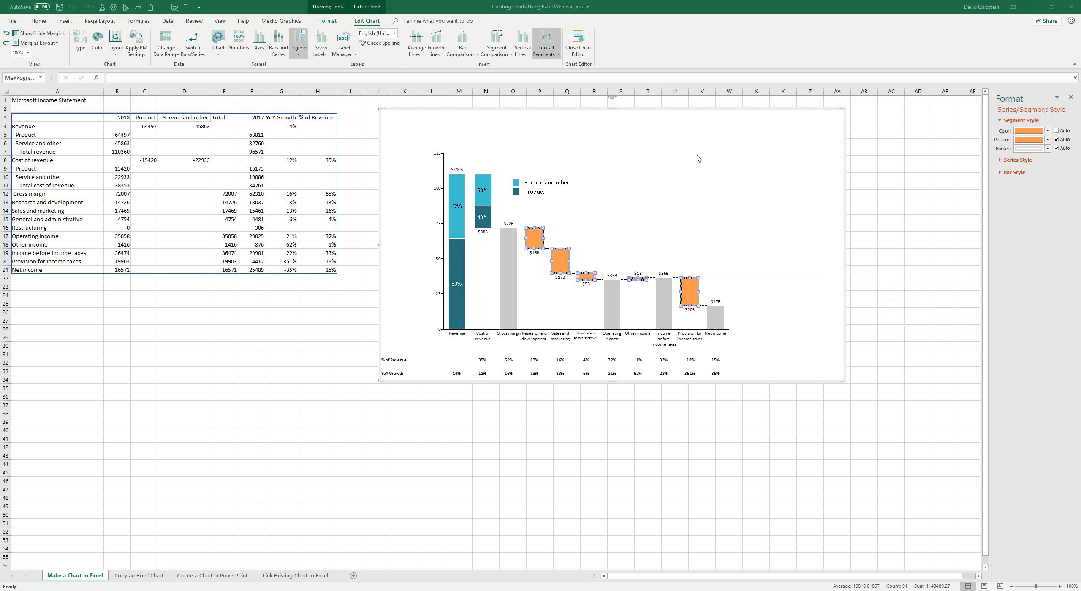
Hide the chart's vertical axis
{"action": "left_click", "coordinate": [444, 166]}
{"action": "right_click", "coordinate": [445, 169]}
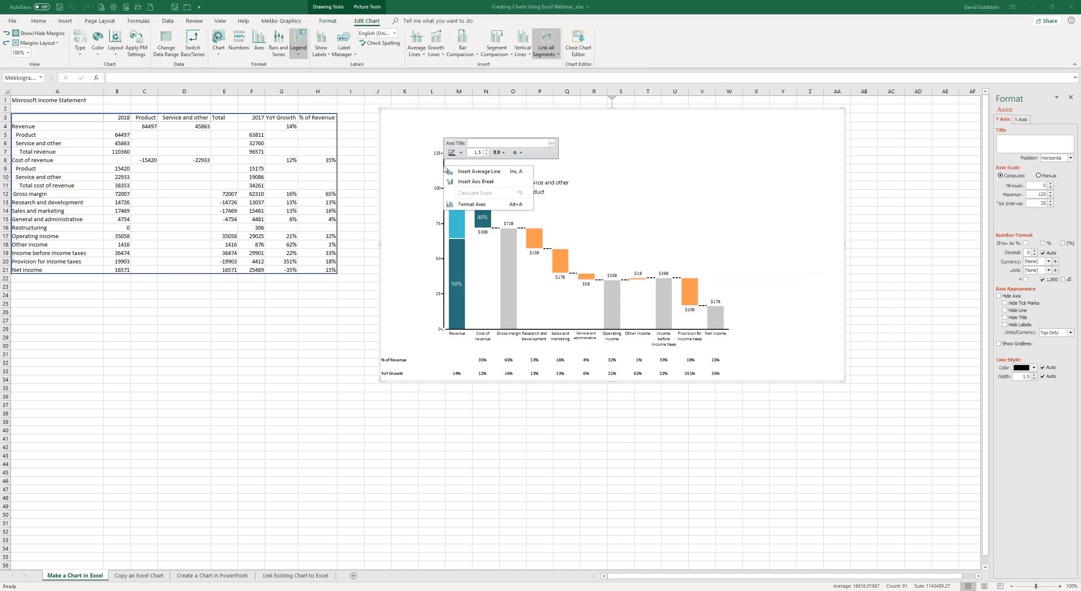
{"action": "left_click", "coordinate": [519, 153]}
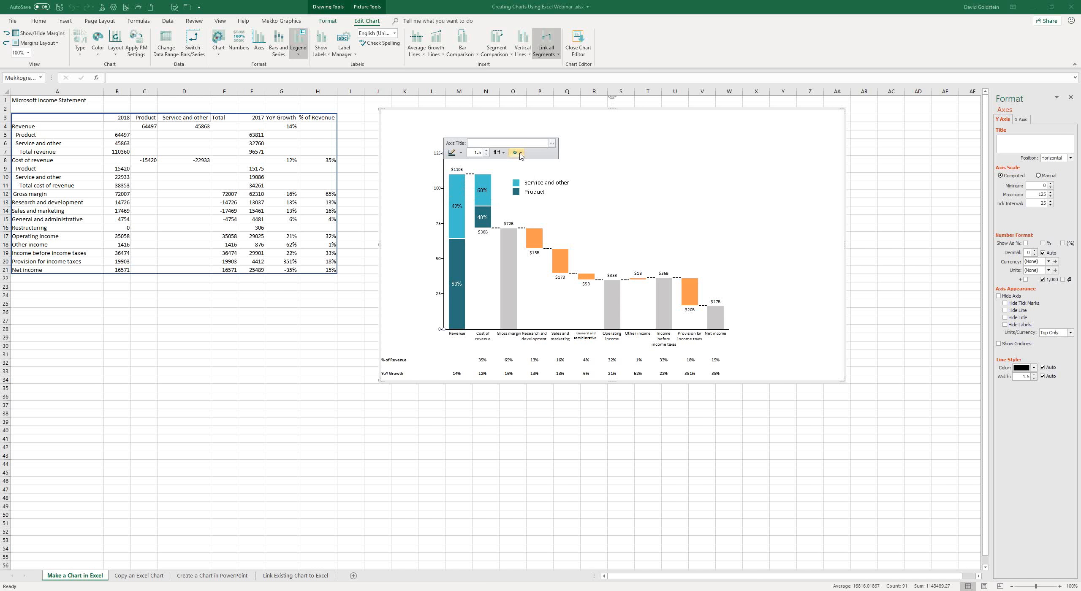
{"action": "left_click", "coordinate": [513, 163]}
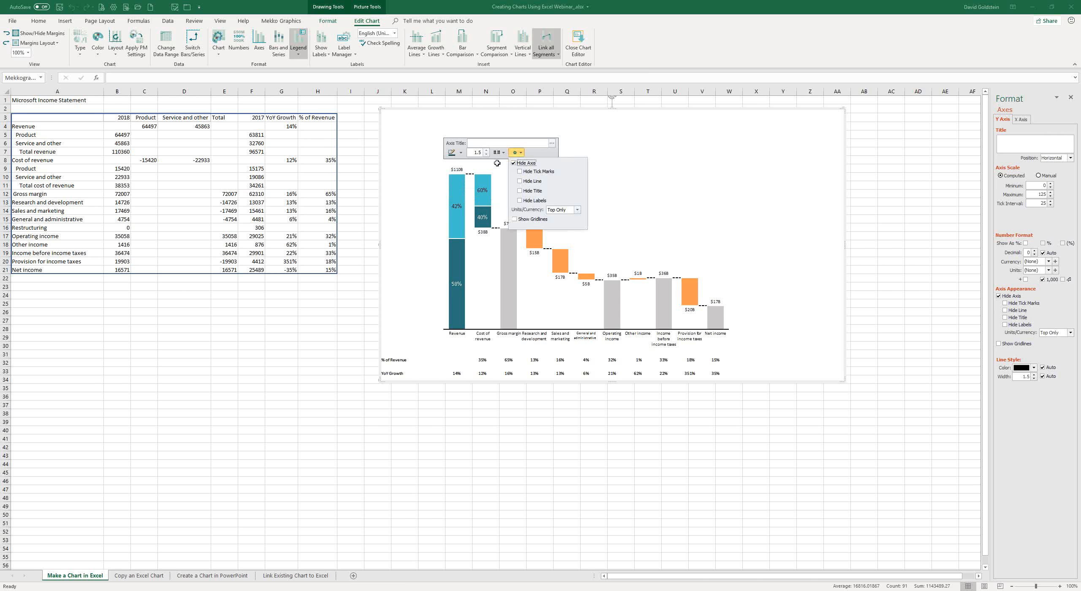
Show the chart margins and move the left, right and upper margin lines outward so the plot fills the chart frame
{"action": "left_click", "coordinate": [48, 33]}
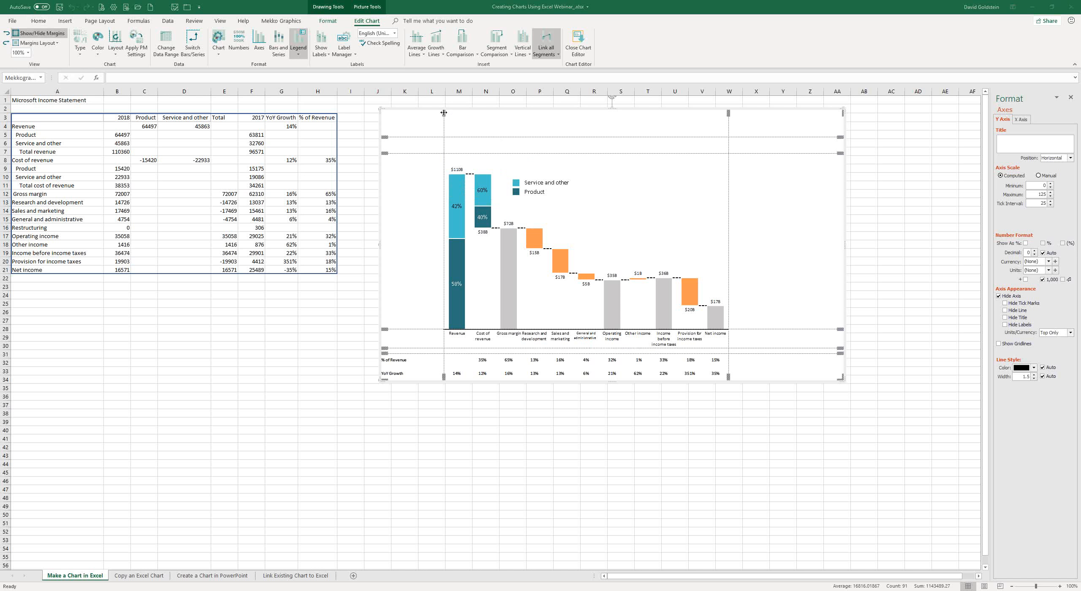
{"action": "left_click_drag", "start_coordinate": [425, 118], "coordinate": [407, 118]}
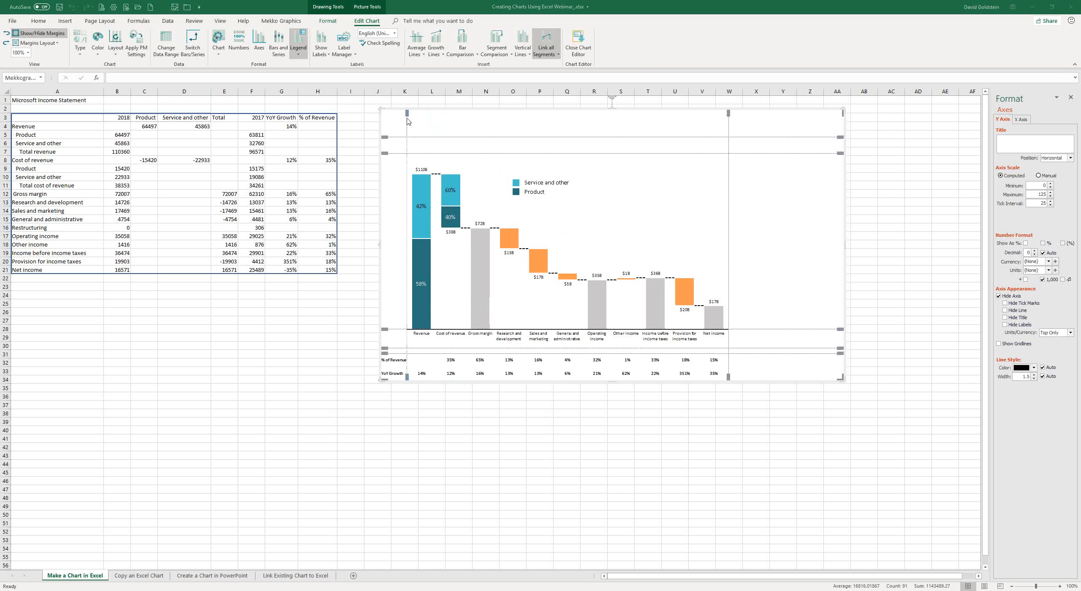
{"action": "left_click_drag", "start_coordinate": [729, 113], "coordinate": [822, 122]}
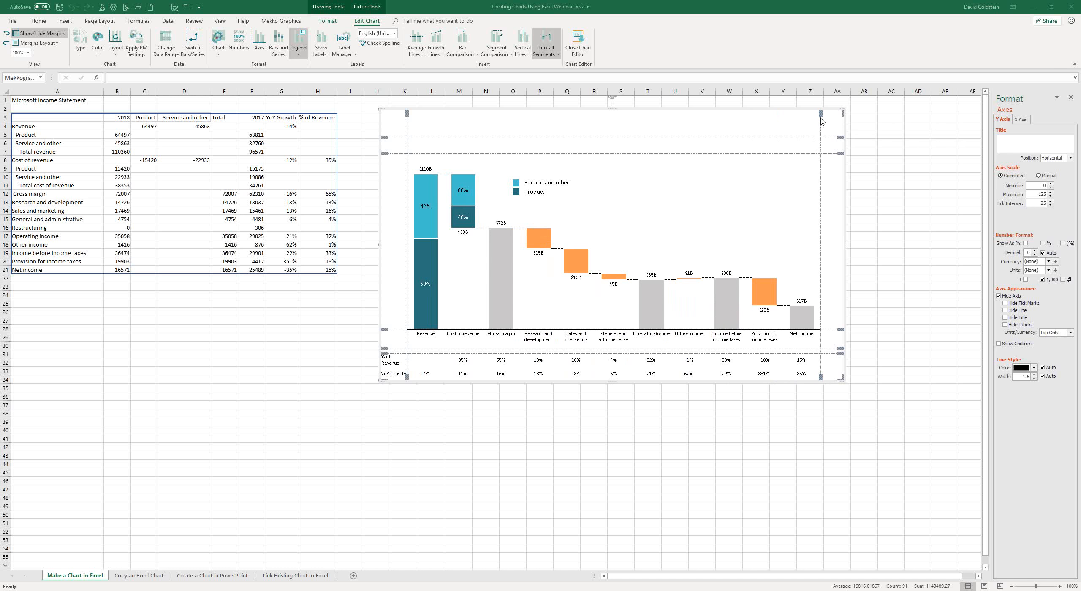
{"action": "left_click_drag", "start_coordinate": [843, 138], "coordinate": [841, 118]}
{"action": "left_click_drag", "start_coordinate": [839, 153], "coordinate": [840, 123]}
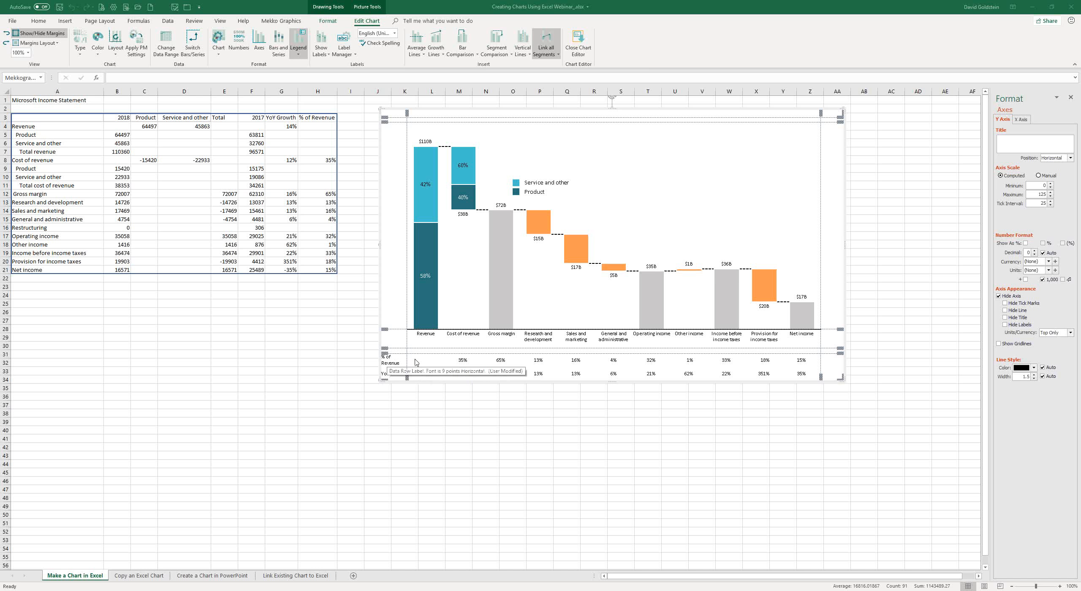
Turn off auto wrap for the "% of Revenue" data row label so it fits on one line
{"action": "left_click", "coordinate": [389, 362]}
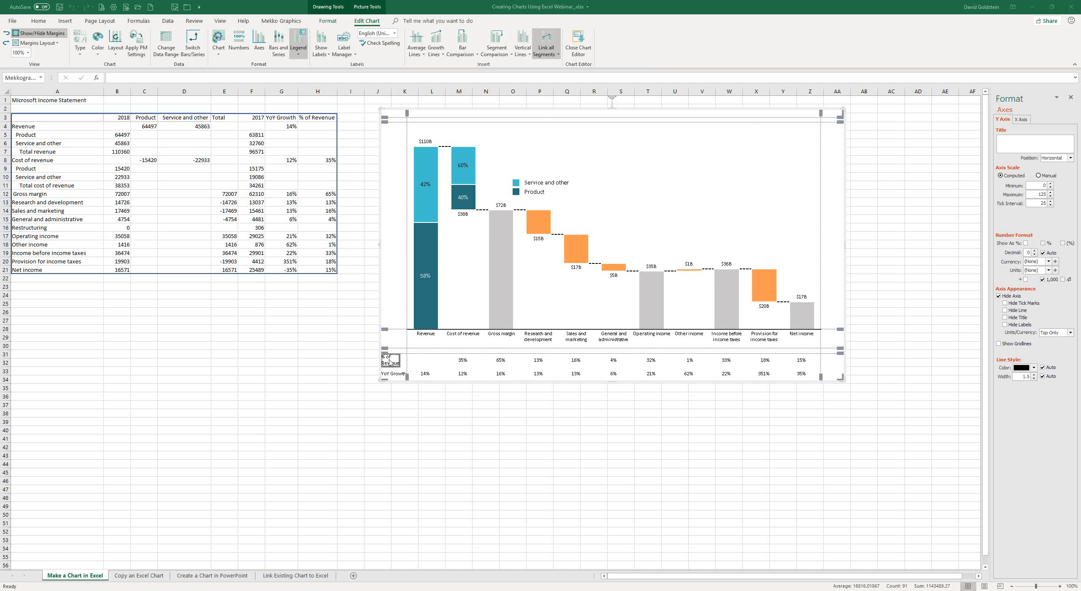
{"action": "right_click", "coordinate": [389, 363]}
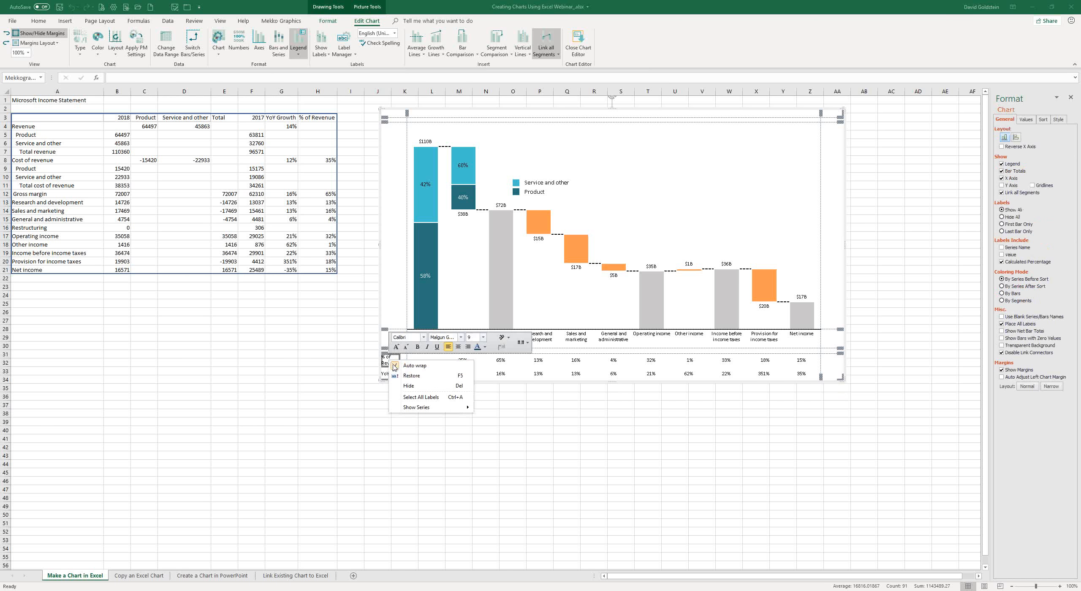
{"action": "left_click", "coordinate": [409, 367]}
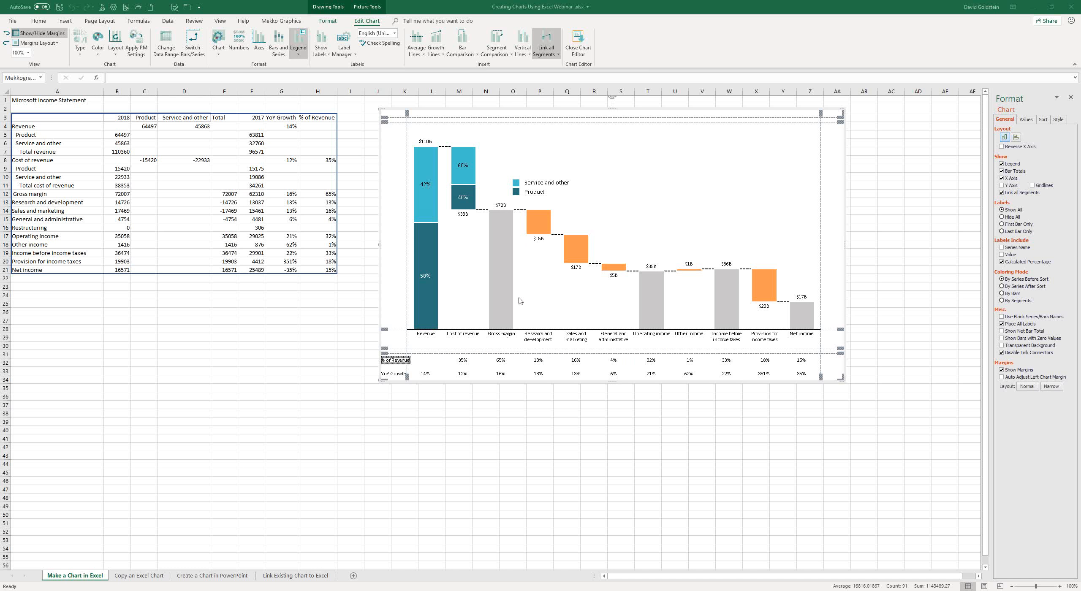
Set the font size of all chart labels to 9, hide the chart margins, and leave the chart editor
{"action": "key", "text": "ctrl+a"}
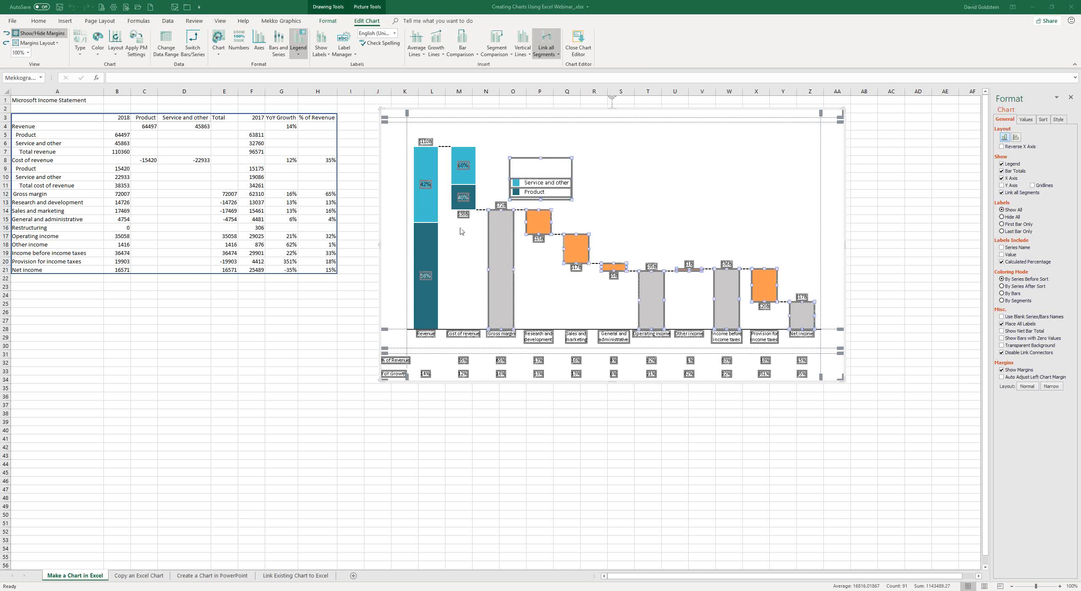
{"action": "right_click", "coordinate": [464, 167]}
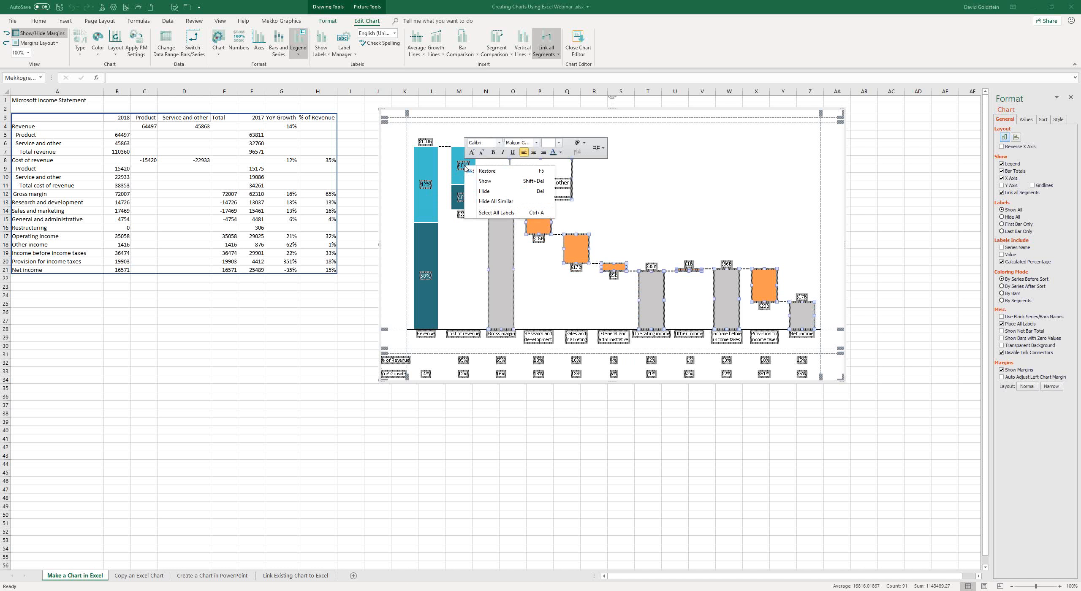
{"action": "left_click", "coordinate": [558, 143]}
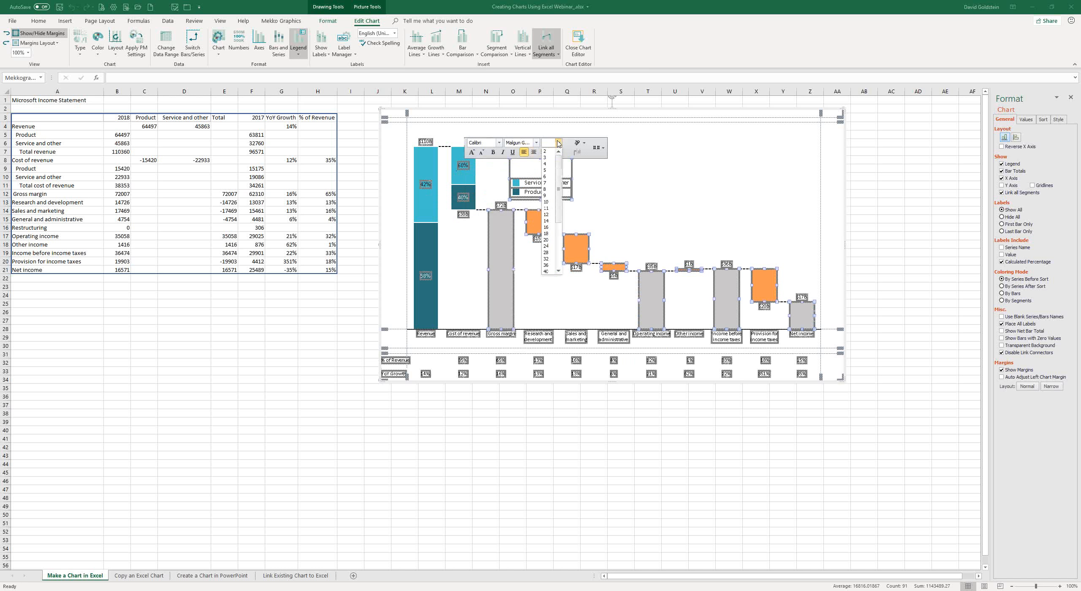
{"action": "left_click", "coordinate": [546, 196]}
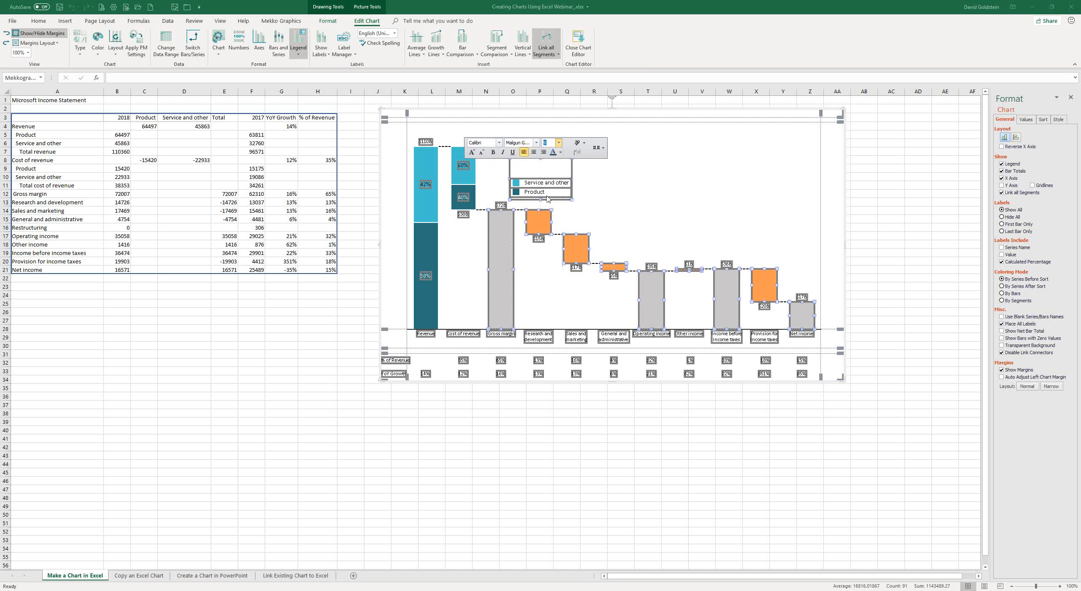
{"action": "left_click", "coordinate": [673, 199]}
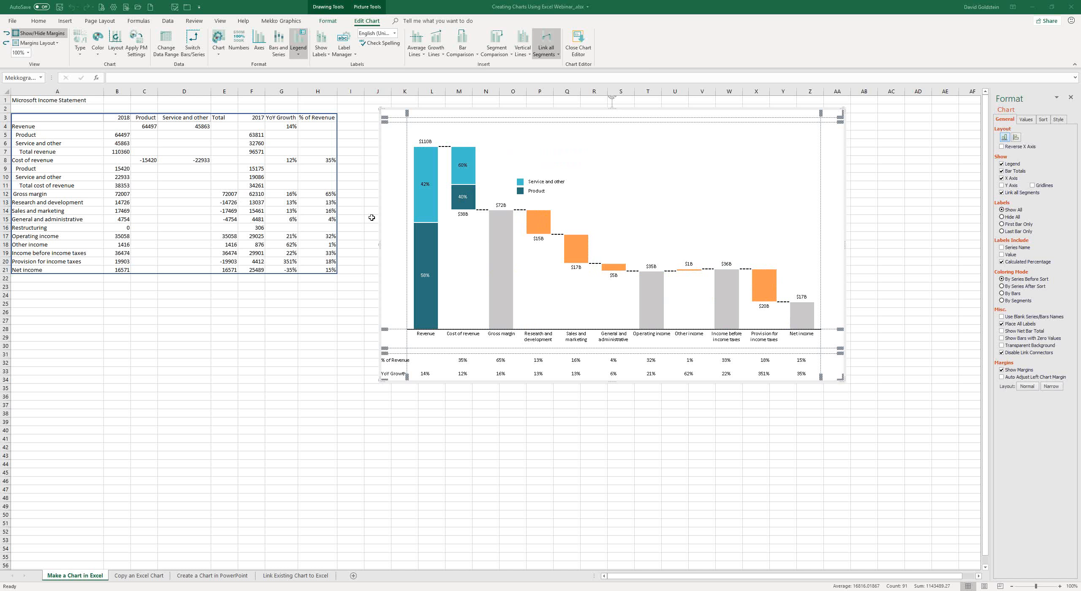
{"action": "left_click", "coordinate": [52, 36]}
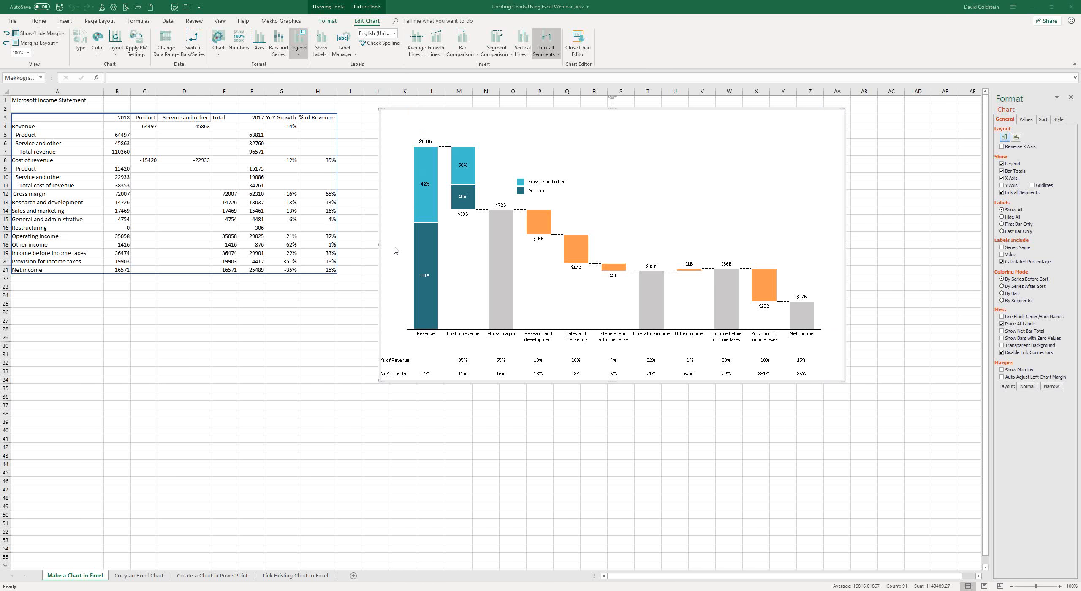
{"action": "left_click", "coordinate": [355, 270]}
Copy the finished cascade chart and paste it onto the "Preview in Excel and Move to PowerPoint" slide in PowerPoint
{"action": "double_click", "coordinate": [724, 221]}
{"action": "right_click", "coordinate": [724, 222]}
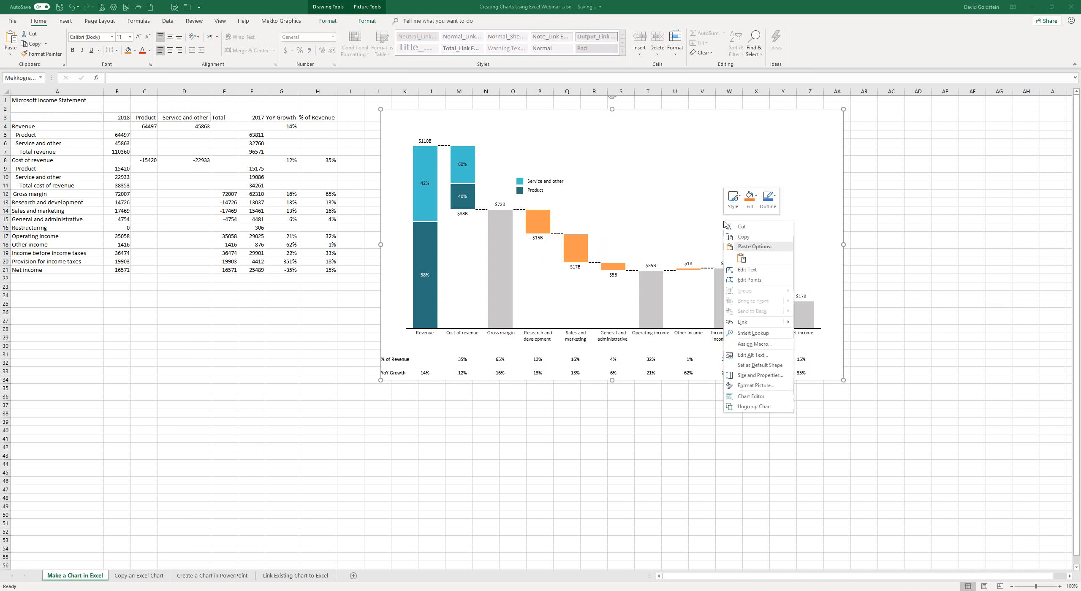
{"action": "left_click", "coordinate": [745, 237]}
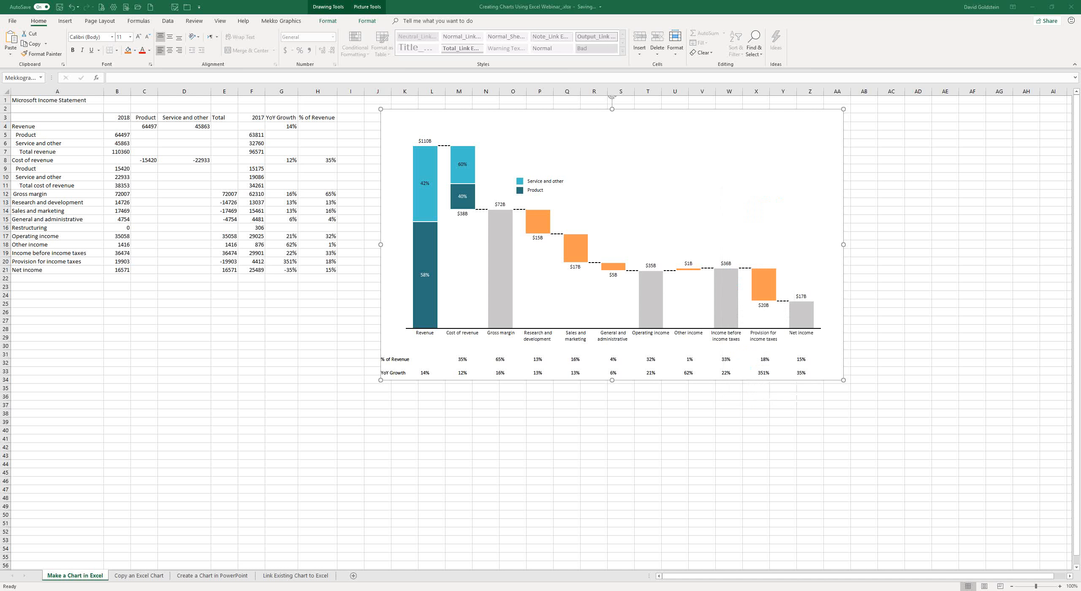
{"action": "key", "text": "alt+Tab"}
{"action": "left_click", "coordinate": [111, 449]}
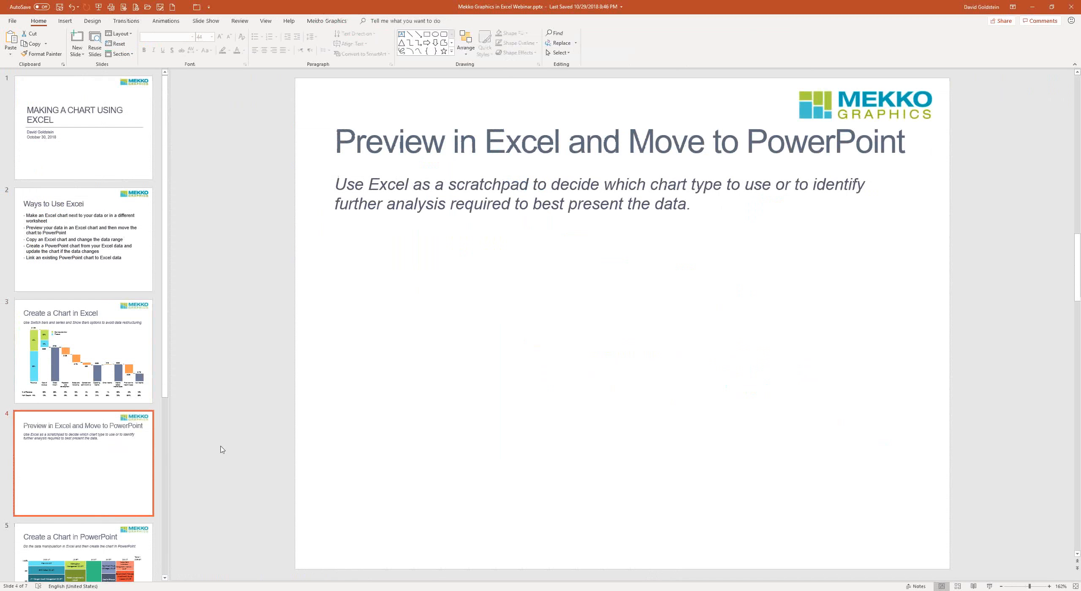
{"action": "right_click", "coordinate": [543, 422]}
{"action": "left_click", "coordinate": [561, 439]}
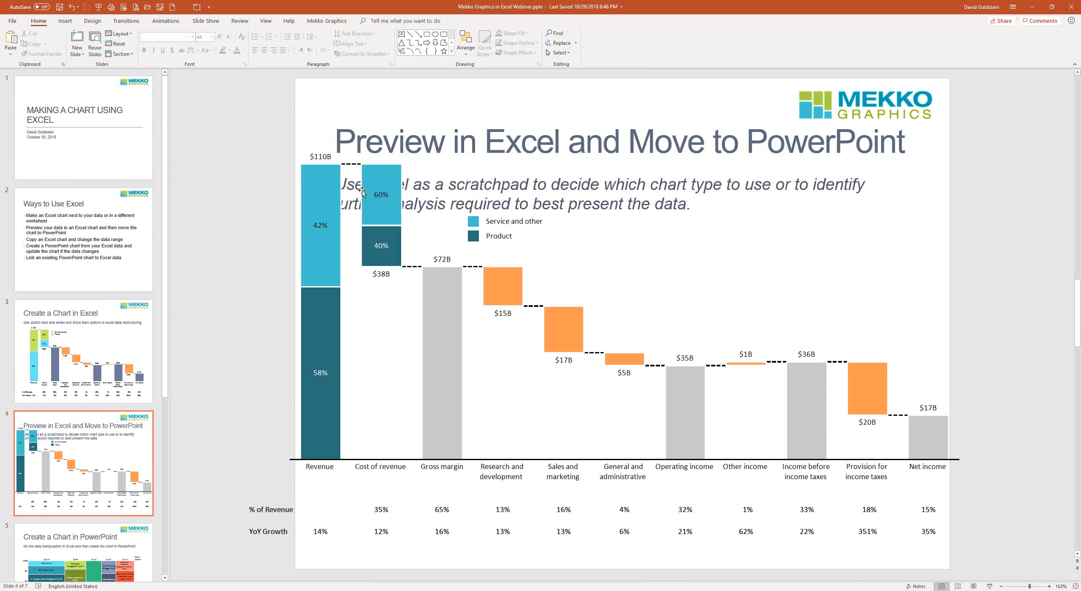
Shrink the pasted chart to fit below the slide's subtitle, widen it toward the slide's right edge, and open it for editing
{"action": "left_click", "coordinate": [362, 191]}
{"action": "left_click_drag", "start_coordinate": [250, 106], "coordinate": [396, 267]}
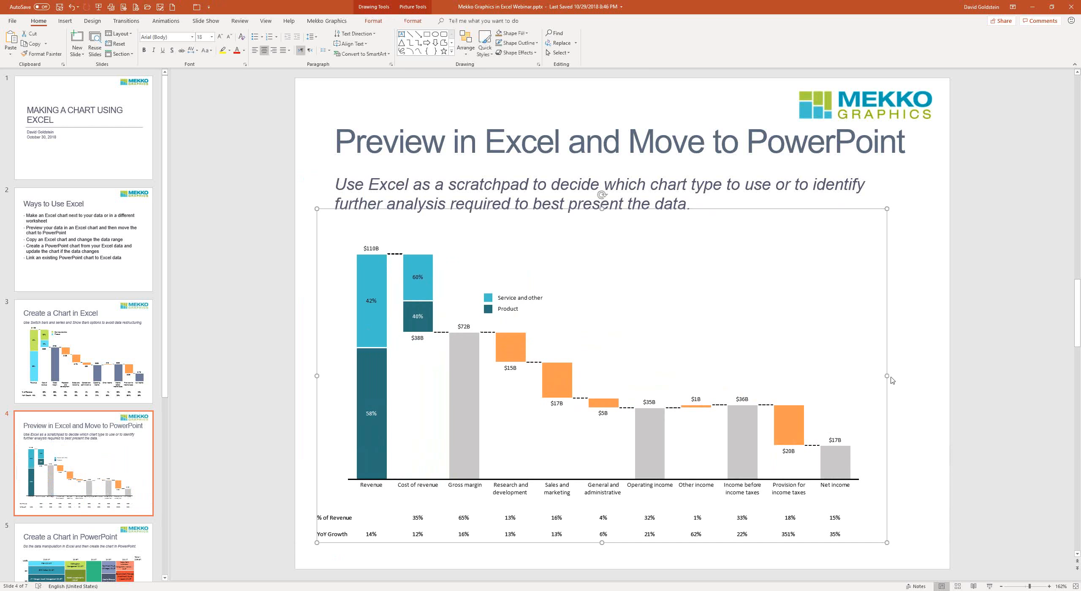
{"action": "left_click_drag", "start_coordinate": [885, 375], "coordinate": [928, 375]}
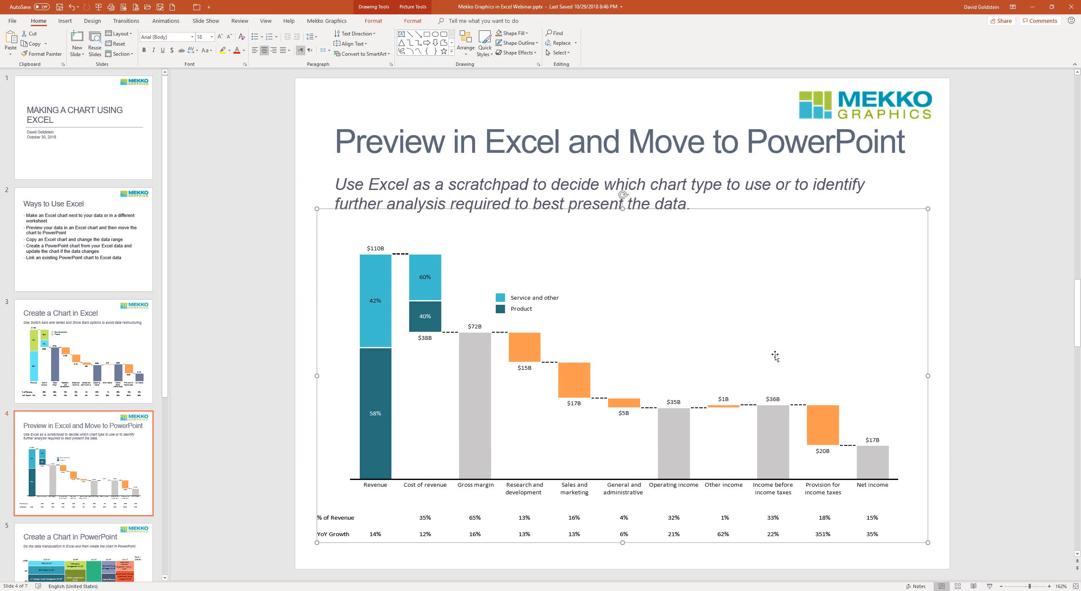
{"action": "double_click", "coordinate": [776, 357]}
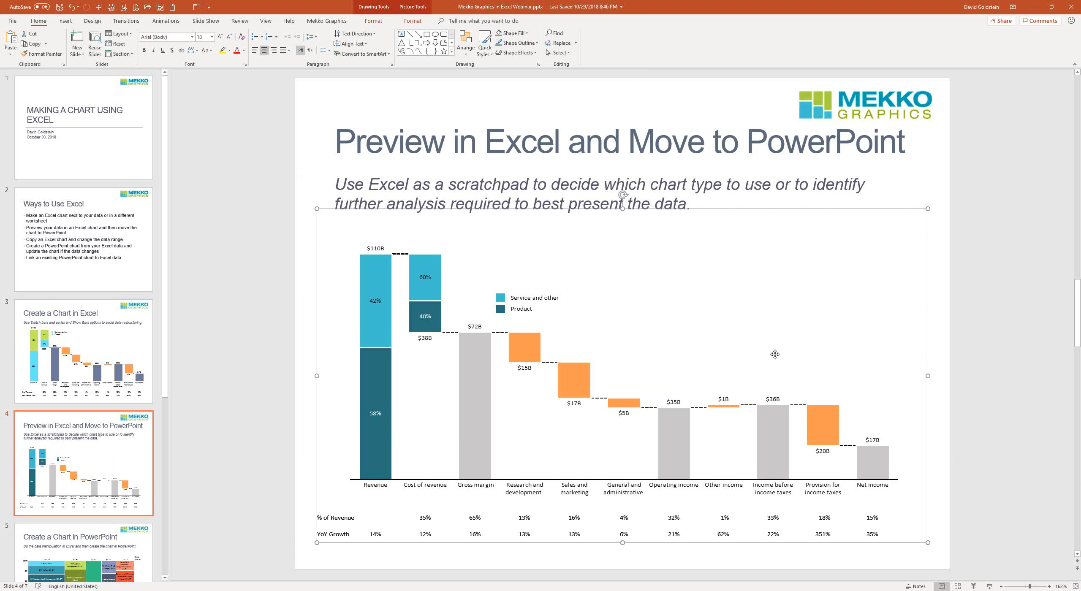
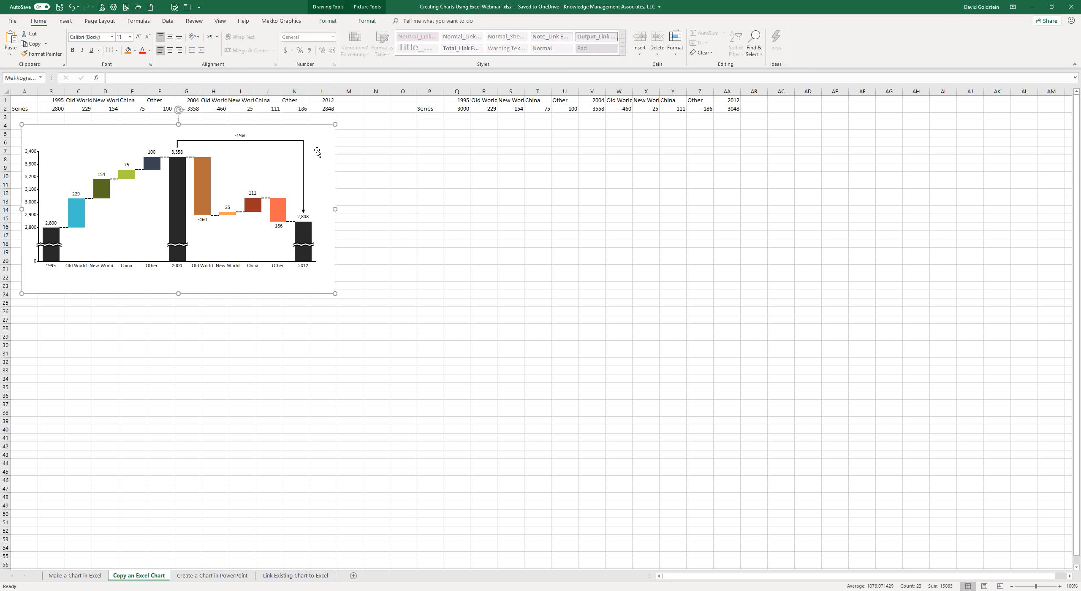
Check the data range of the chart on the Copy an Excel Chart sheet, and leave the range unchanged
{"action": "double_click", "coordinate": [317, 152]}
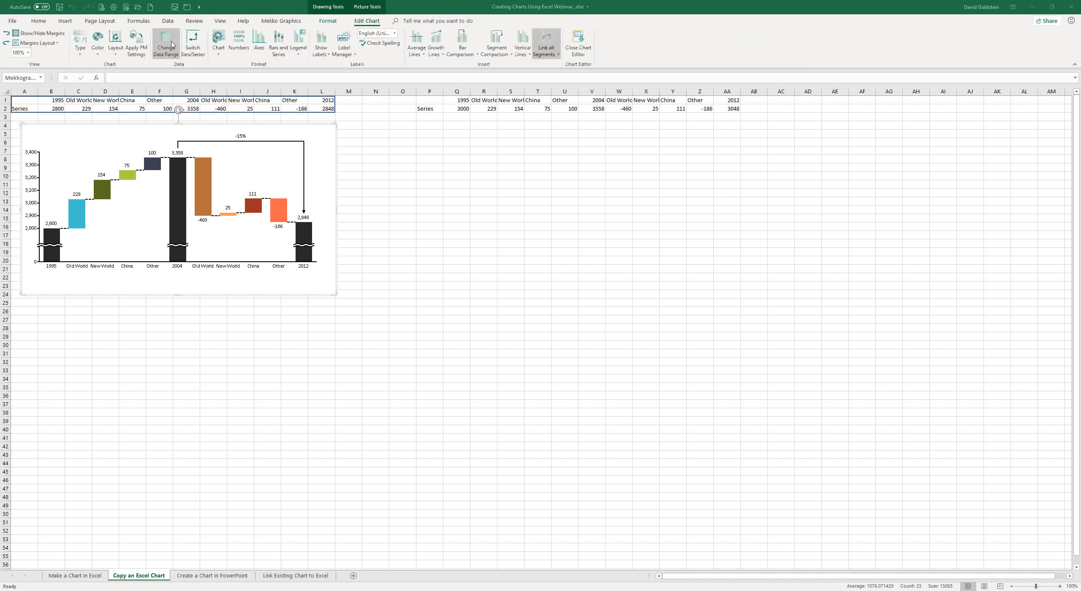
{"action": "left_click", "coordinate": [172, 43]}
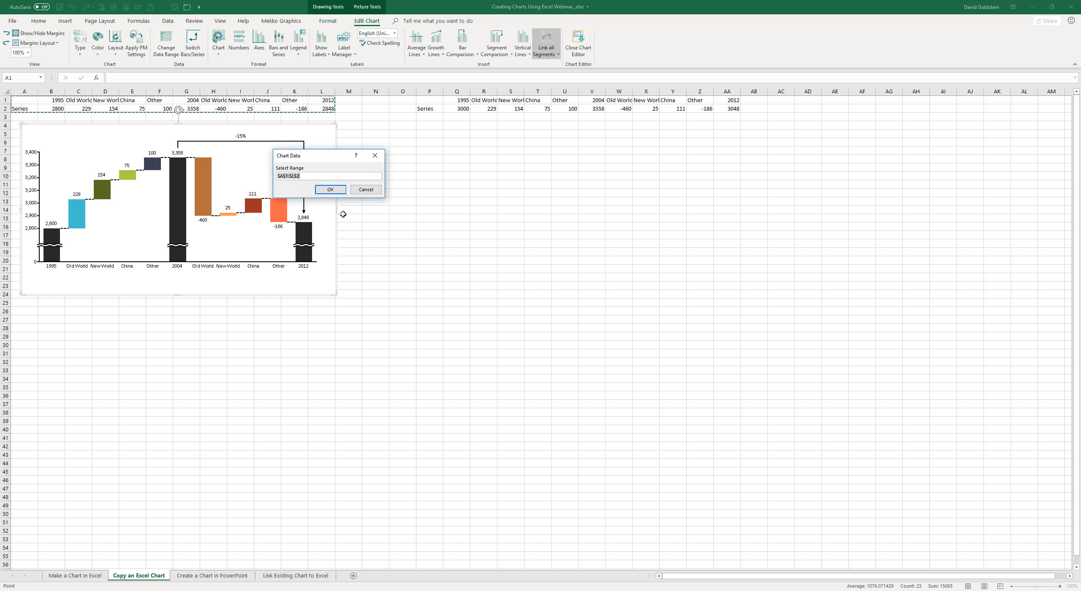
{"action": "left_click", "coordinate": [373, 191]}
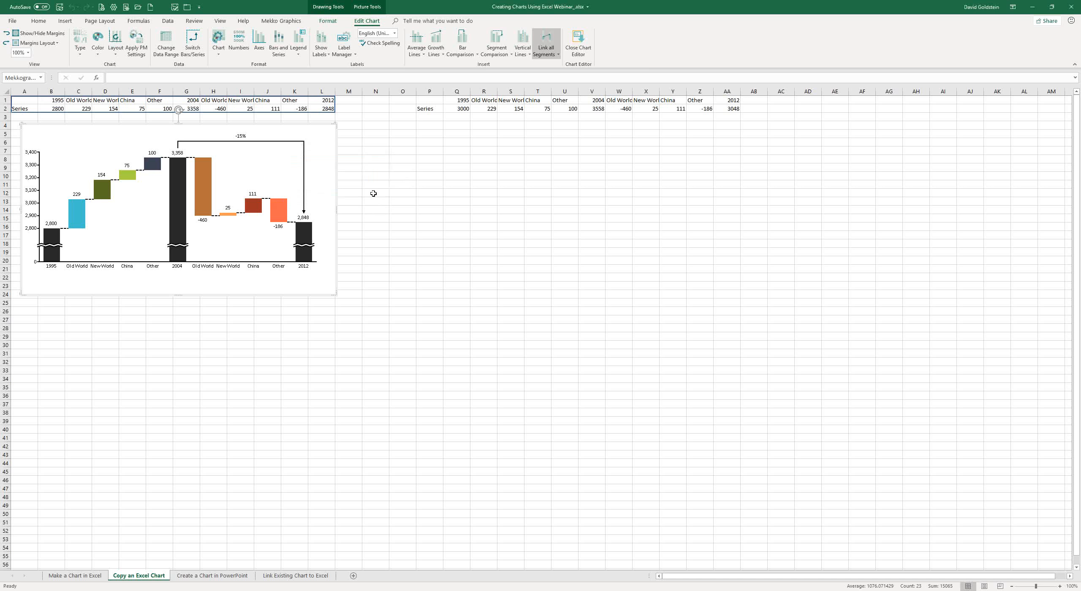
{"action": "left_click", "coordinate": [429, 193]}
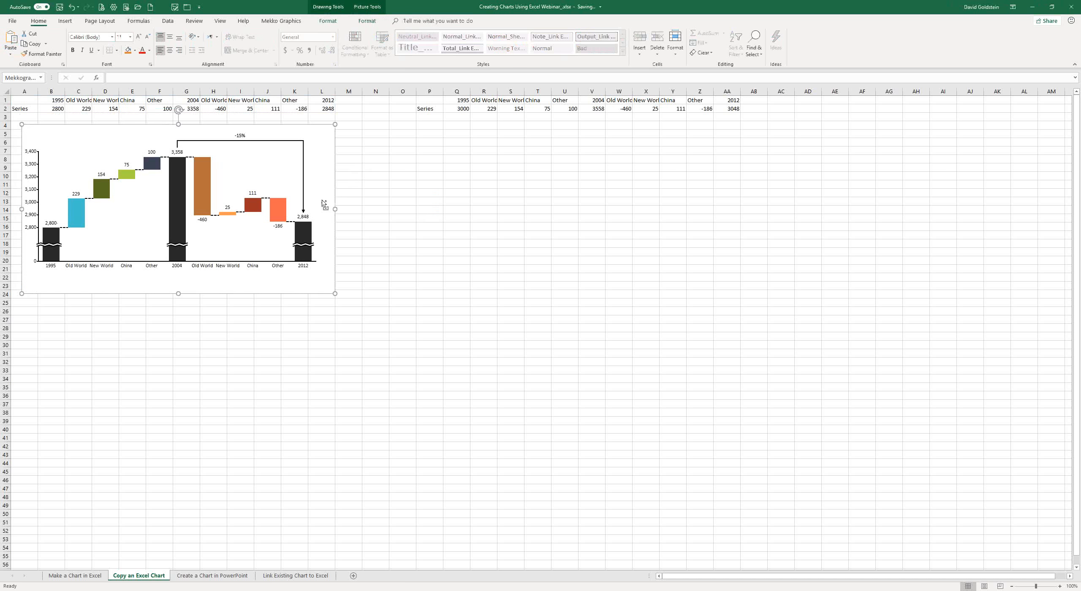
Duplicate the cascade chart and place the copy below the second data table in columns P to AA
{"action": "key", "text": "ctrl+d"}
{"action": "left_click_drag", "start_coordinate": [290, 131], "coordinate": [759, 145]}
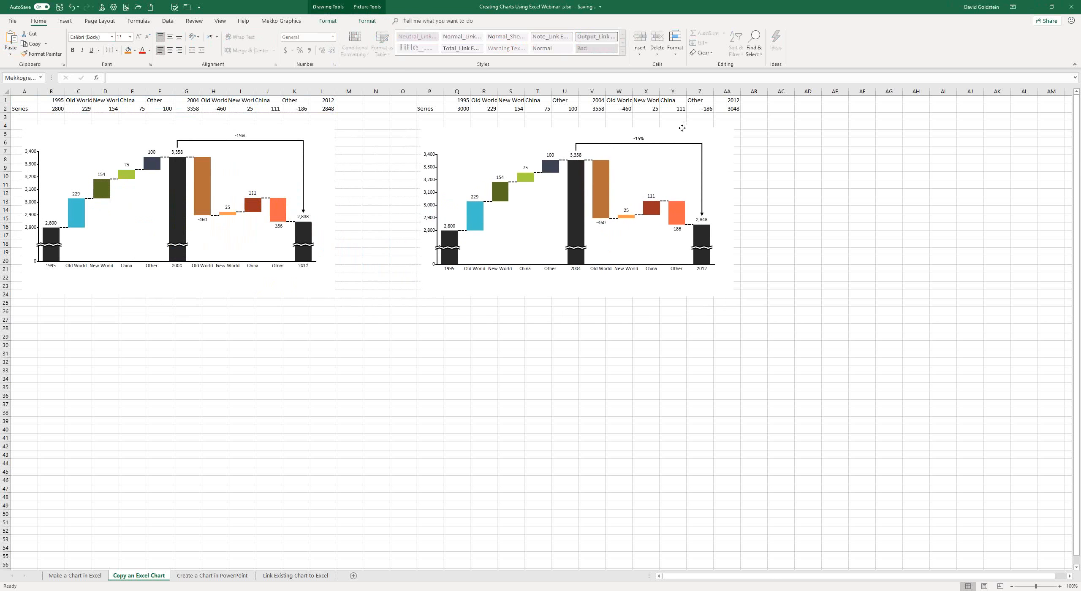
{"action": "left_click_drag", "start_coordinate": [680, 128], "coordinate": [680, 128]}
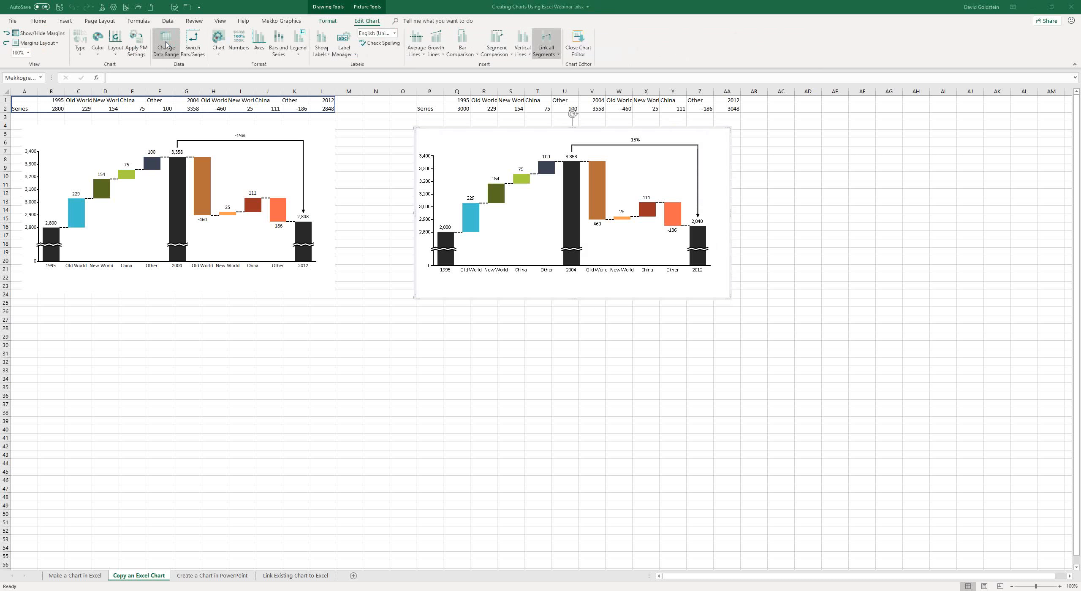
Change the duplicated chart's data range to P1:AA2
{"action": "left_click", "coordinate": [166, 45]}
{"action": "left_click", "coordinate": [283, 177]}
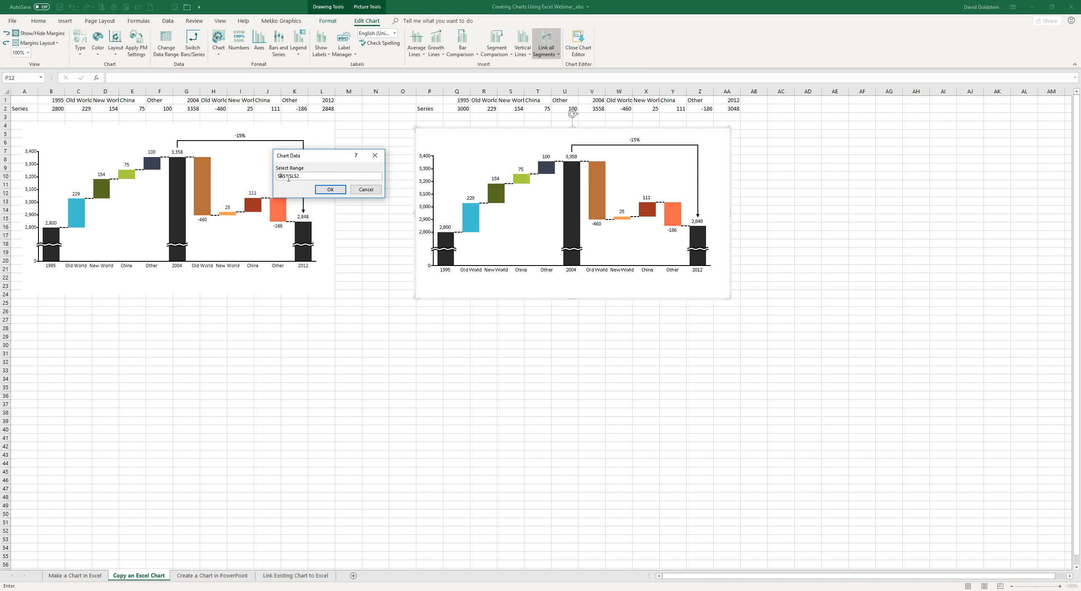
{"action": "type", "text": "P"}
{"action": "left_click", "coordinate": [295, 177]}
{"action": "key", "text": "BackSpace"}
{"action": "type", "text": "AA"}
{"action": "left_click", "coordinate": [332, 191]}
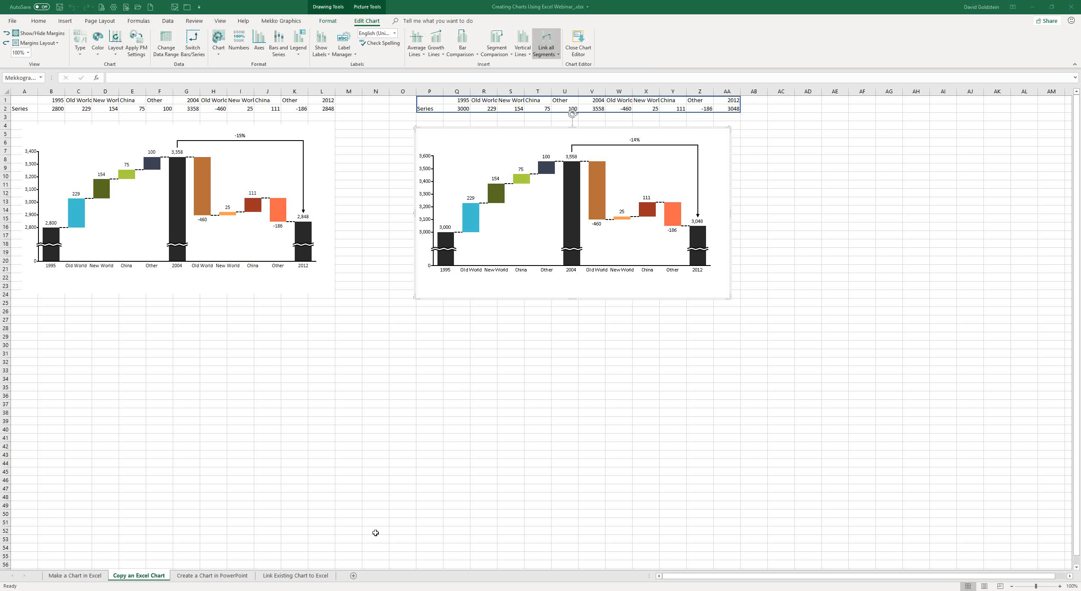
Open the Create a Chart in PowerPoint sheet, and examine the Trillion Dollar Club article's asset manager infographic in Chrome
{"action": "left_click", "coordinate": [219, 577]}
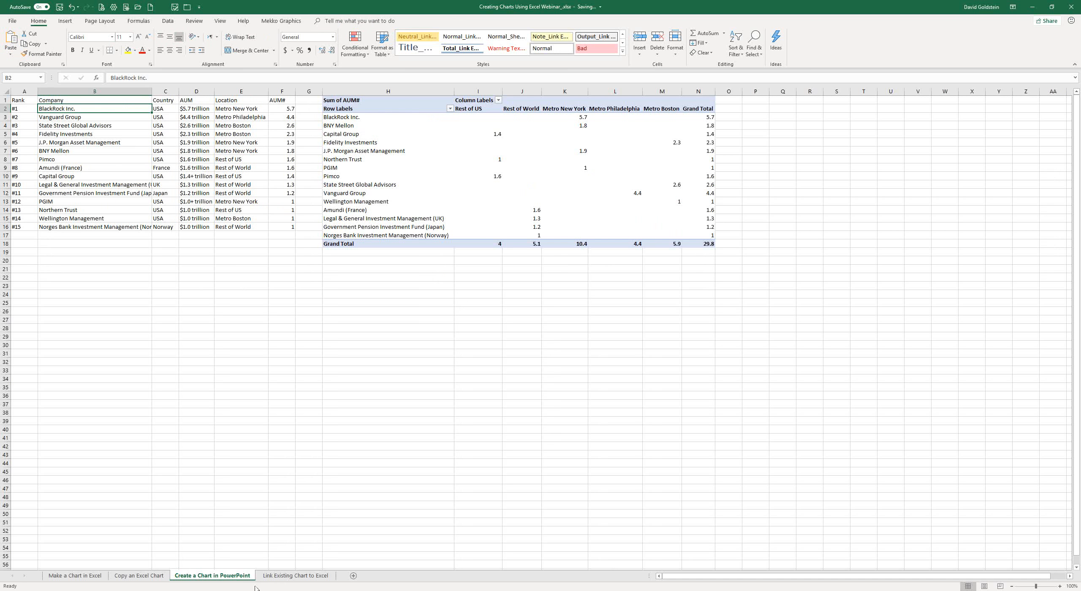
{"action": "mouse_move", "coordinate": [238, 590]}
{"action": "mouse_move", "coordinate": [445, 590]}
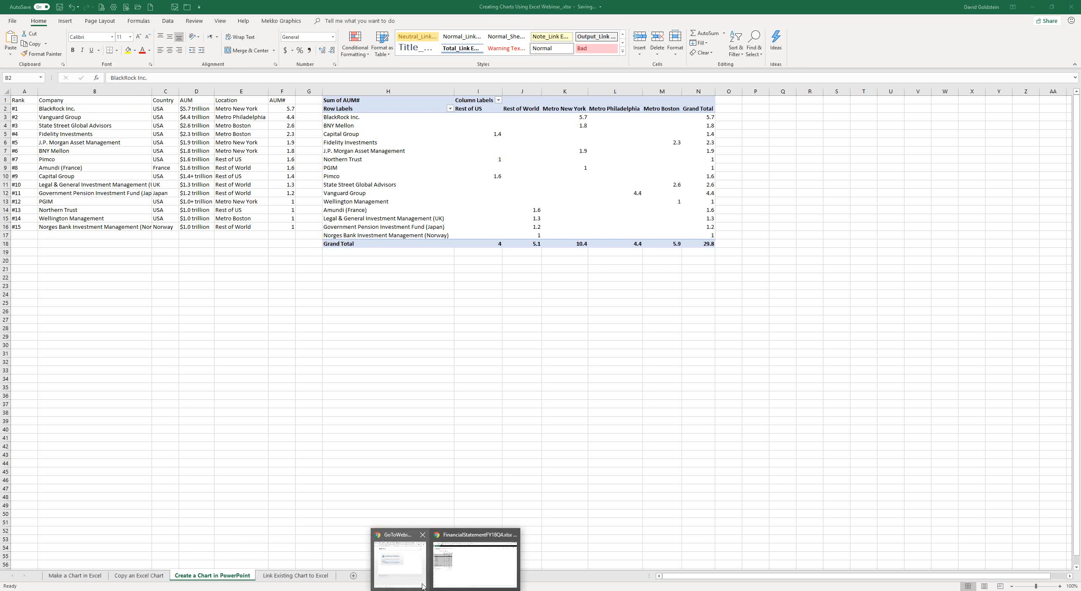
{"action": "left_click", "coordinate": [466, 576]}
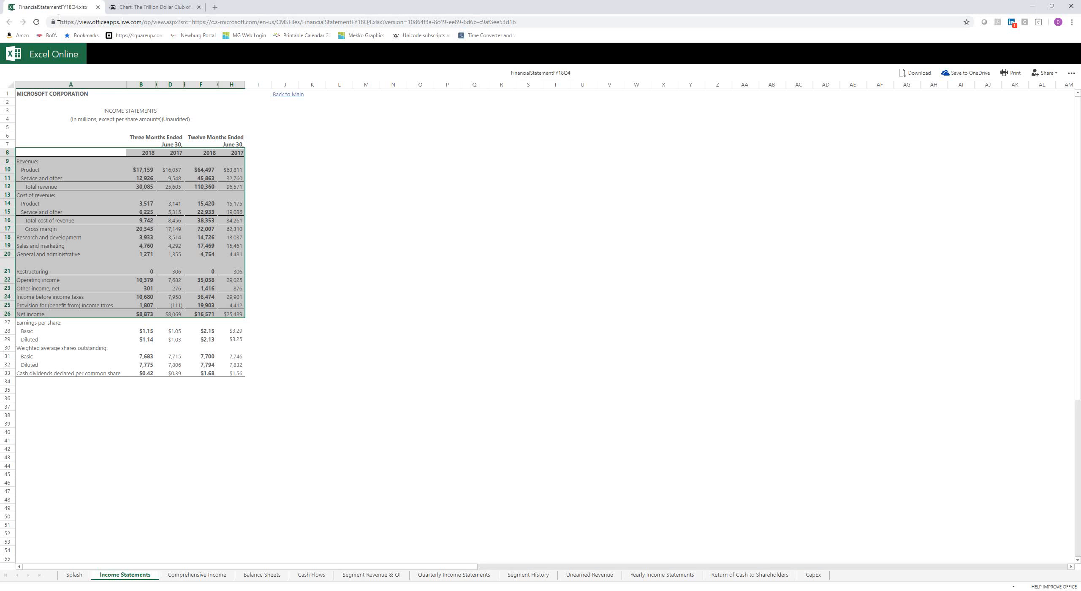
{"action": "left_click", "coordinate": [176, 9]}
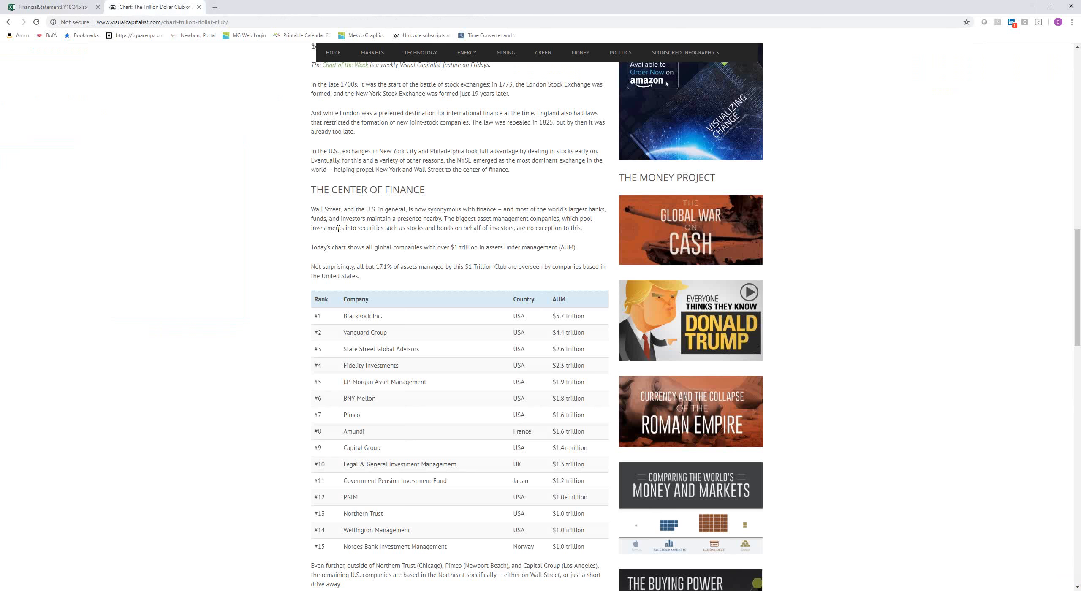
{"action": "scroll", "coordinate": [338, 232], "scroll_direction": "up", "scroll_amount": 5}
{"action": "scroll", "coordinate": [338, 233], "scroll_direction": "up", "scroll_amount": 10}
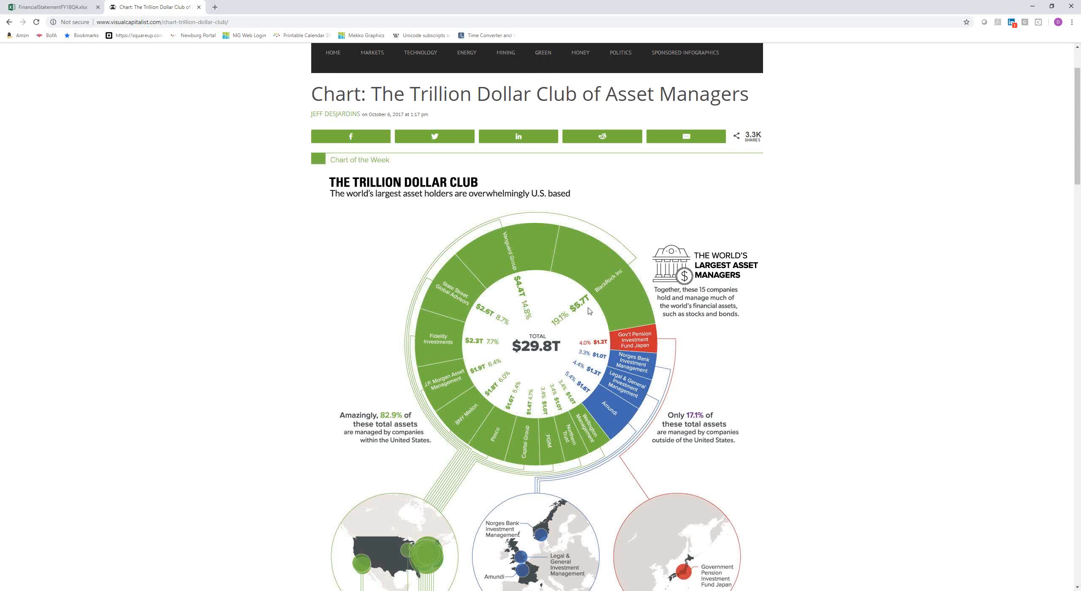
{"action": "scroll", "coordinate": [589, 311], "scroll_direction": "down", "scroll_amount": 4}
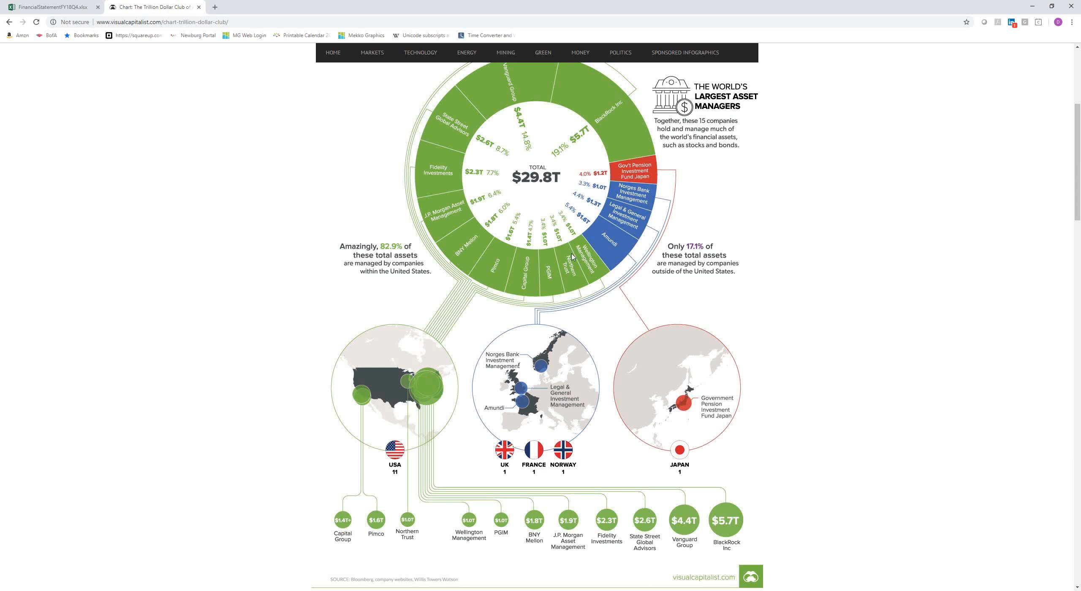
{"action": "scroll", "coordinate": [572, 257], "scroll_direction": "up", "scroll_amount": 1}
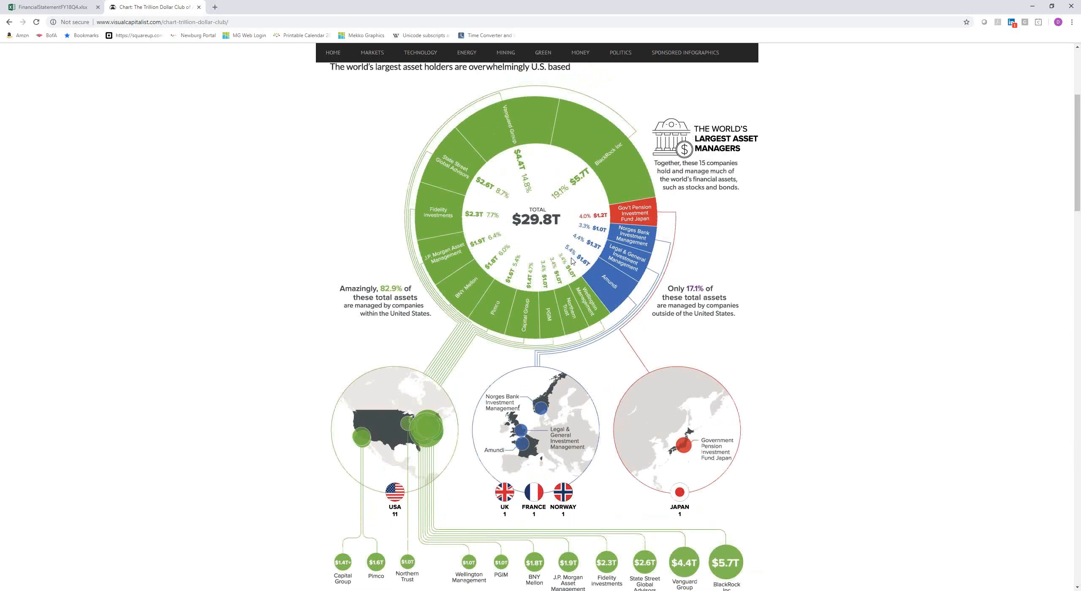
{"action": "scroll", "coordinate": [572, 260], "scroll_direction": "down", "scroll_amount": 4}
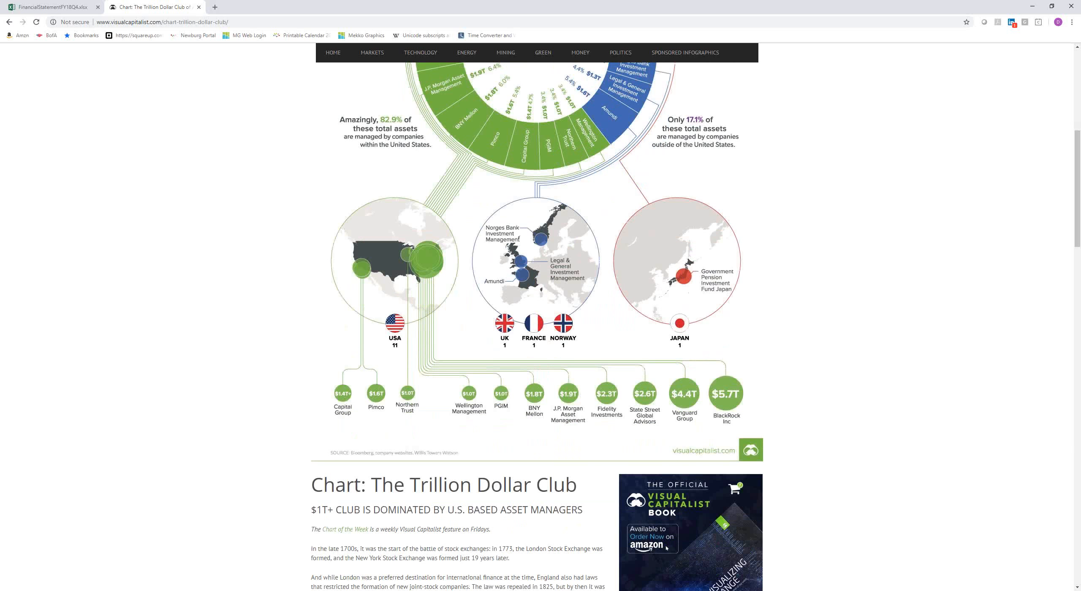
View the "Create a Chart in PowerPoint" slide in PowerPoint, minimize the presentation, and return to the article's company table in Chrome
{"action": "key", "text": "alt+Tab"}
{"action": "left_click", "coordinate": [121, 559]}
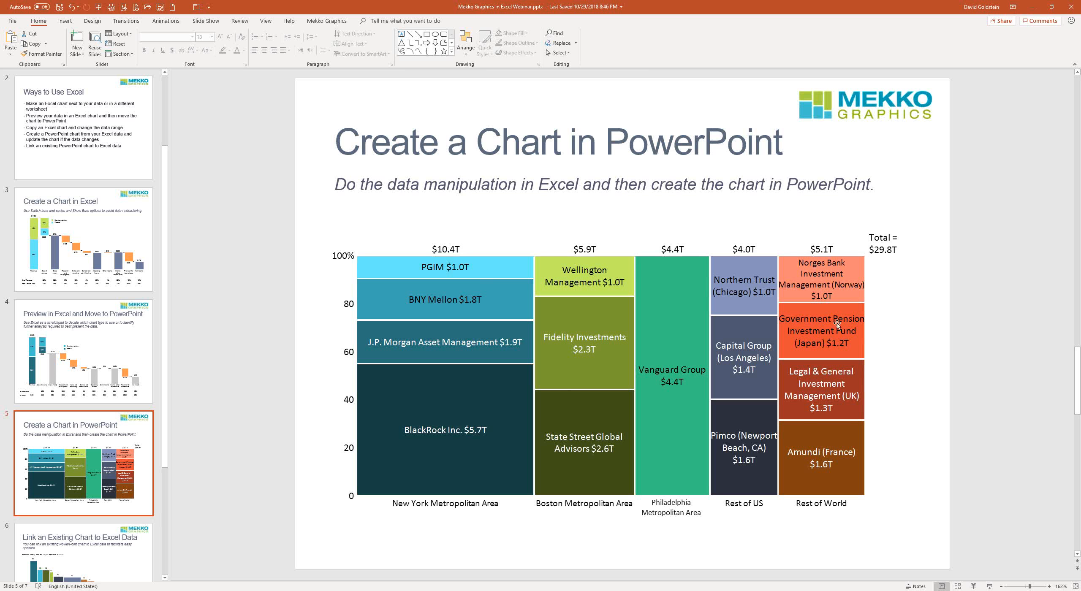
{"action": "left_click", "coordinate": [1033, 10]}
{"action": "scroll", "coordinate": [363, 457], "scroll_direction": "down", "scroll_amount": 10}
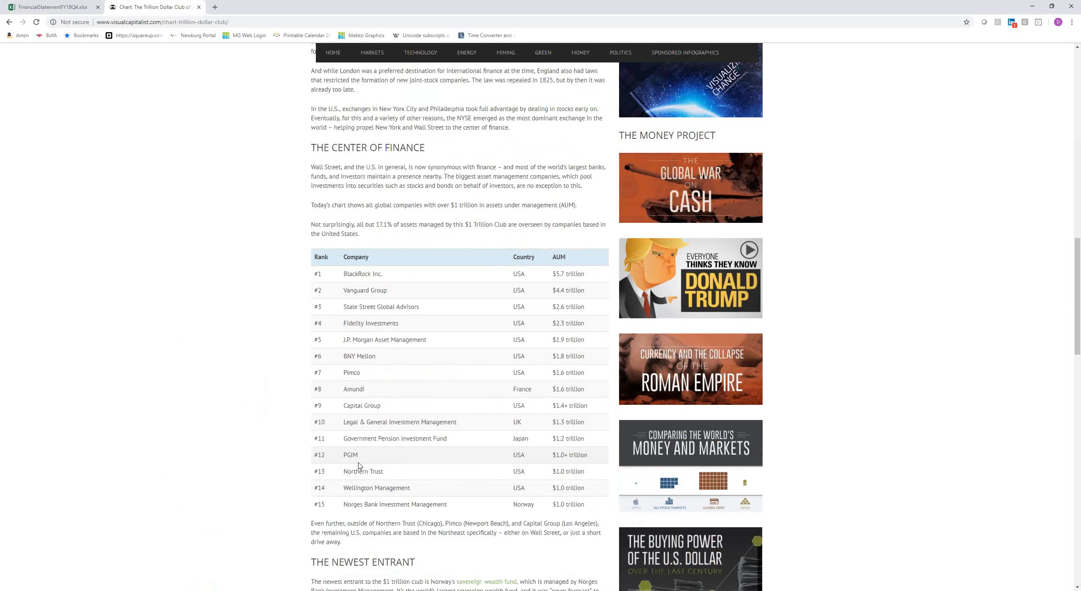
Switch to Excel and review the pasted company table in A1:D16 and the Location values in E2:E16
{"action": "key", "text": "alt+Tab"}
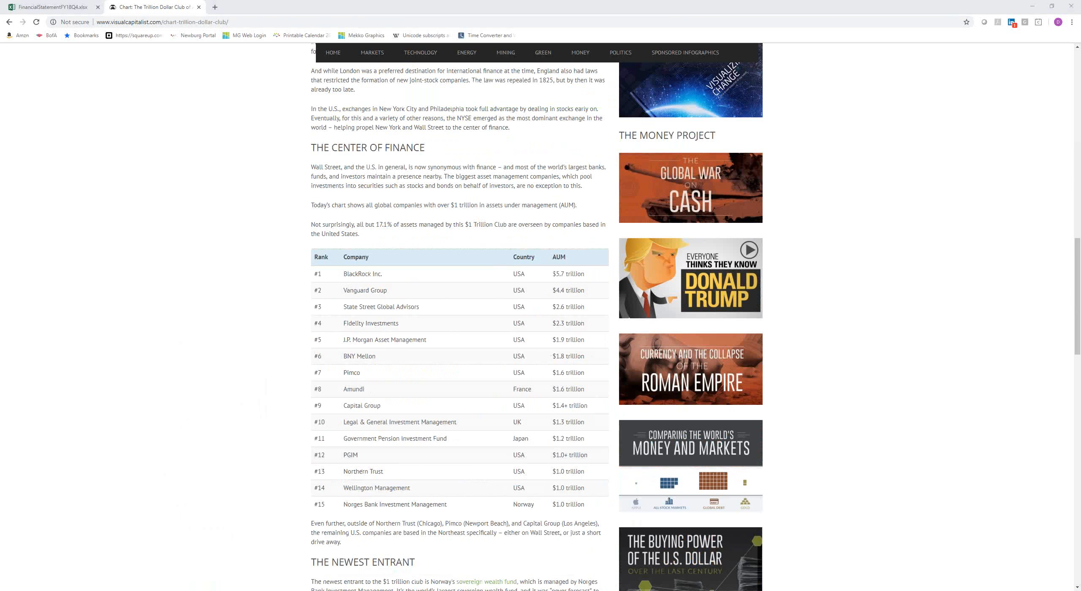
{"action": "left_click", "coordinate": [16, 98]}
{"action": "left_click_drag", "start_coordinate": [16, 98], "coordinate": [195, 226]}
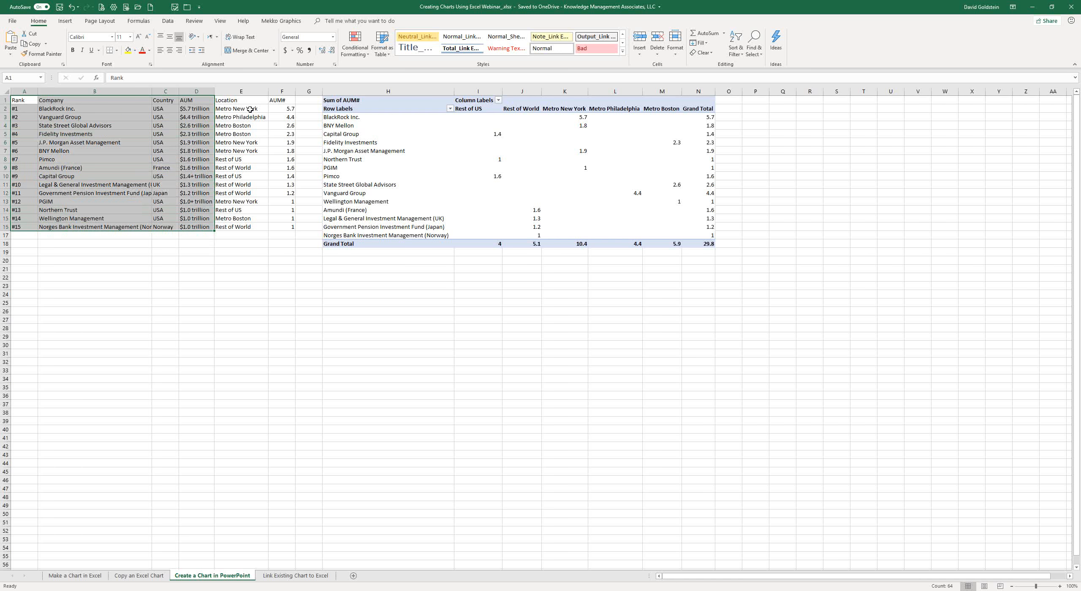
{"action": "left_click_drag", "start_coordinate": [251, 110], "coordinate": [258, 227]}
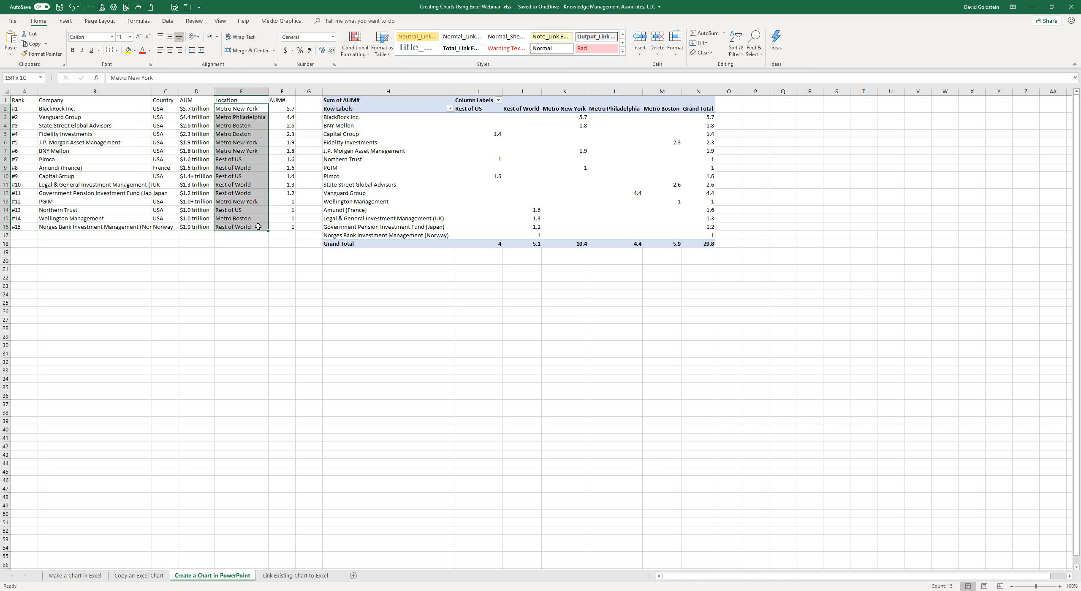
{"action": "left_click_drag", "start_coordinate": [259, 227], "coordinate": [259, 227]}
Inspect the formulas in the AUM# column, cells F2 to F5, that convert the AUM text to numbers
{"action": "left_click", "coordinate": [280, 109]}
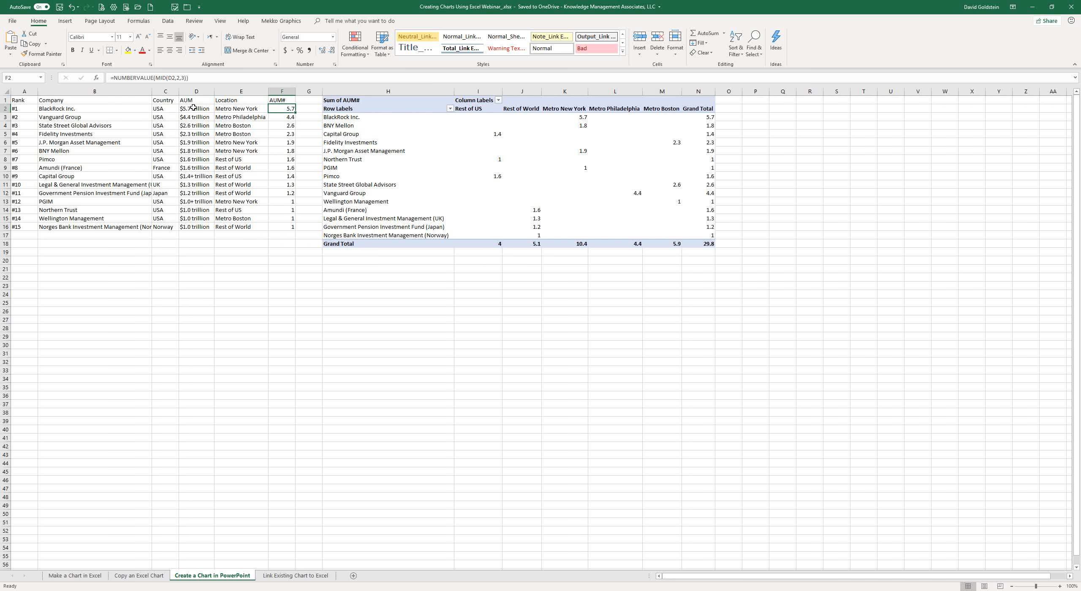
{"action": "mouse_move", "coordinate": [277, 111]}
{"action": "left_mouse_down"}
{"action": "mouse_move", "coordinate": [276, 134]}
{"action": "mouse_move", "coordinate": [276, 118]}
{"action": "left_mouse_up"}
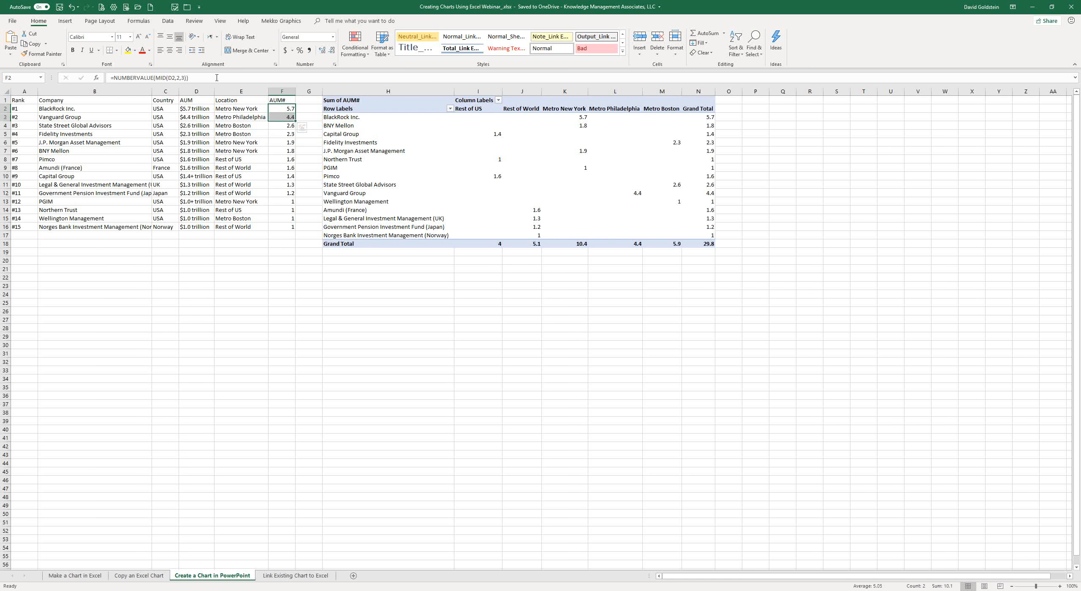
{"action": "left_click", "coordinate": [284, 107]}
{"action": "left_click", "coordinate": [286, 118]}
{"action": "left_click", "coordinate": [286, 124]}
{"action": "left_click", "coordinate": [286, 137]}
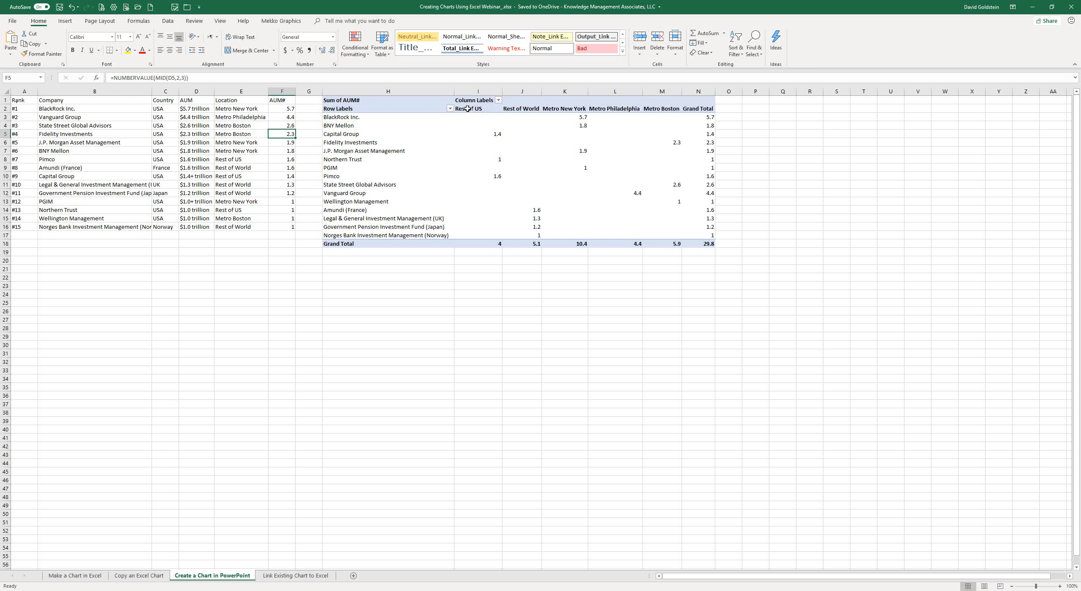
Review the PivotTable's location headings in row 2 and its company names in column H
{"action": "left_click_drag", "start_coordinate": [468, 109], "coordinate": [586, 109]}
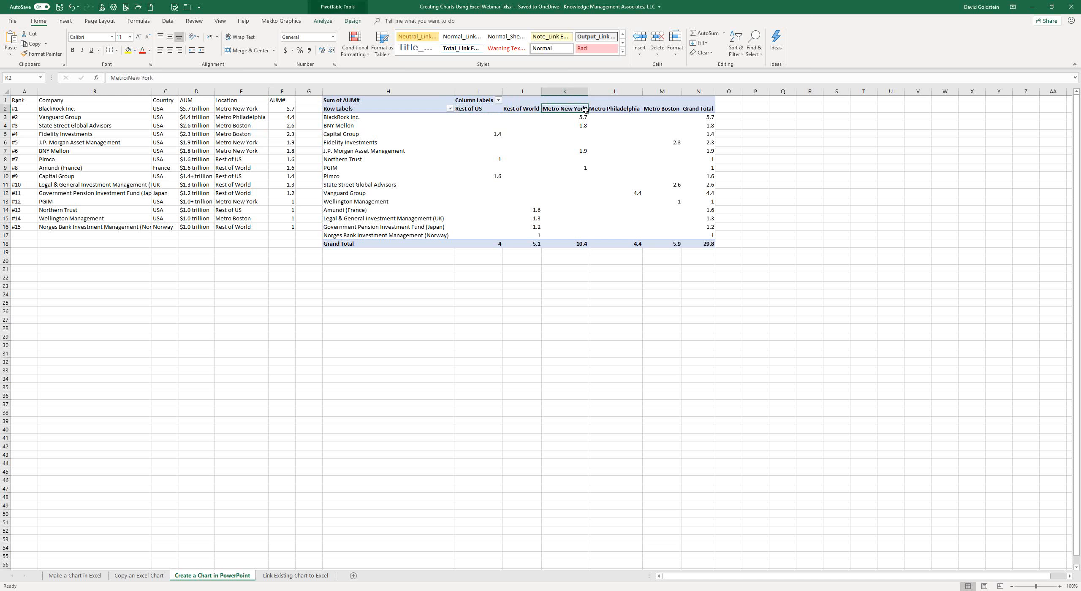
{"action": "left_click", "coordinate": [608, 109]}
{"action": "left_click", "coordinate": [667, 108]}
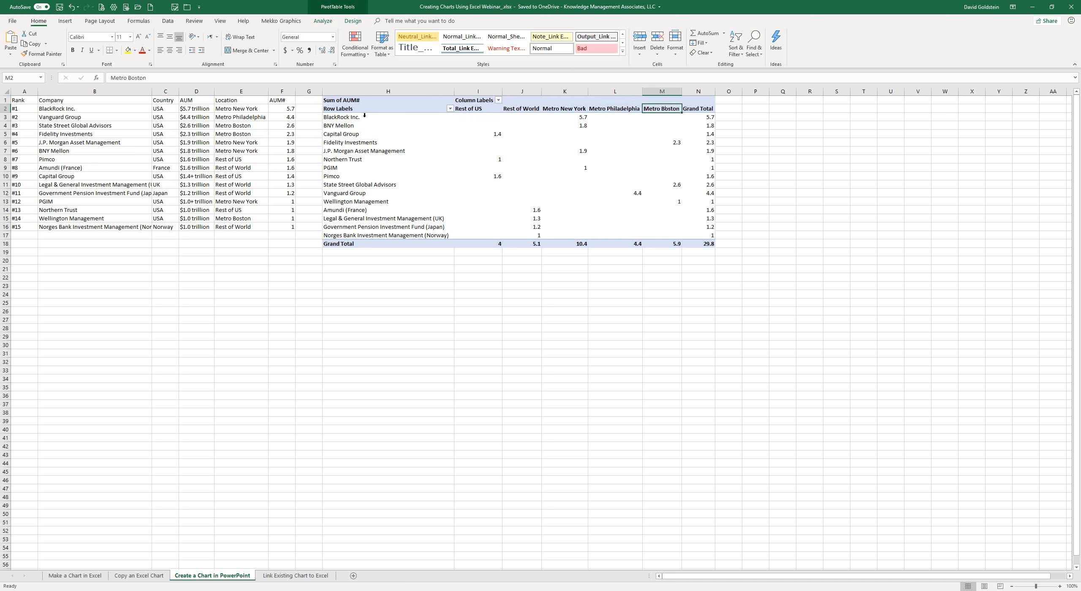
{"action": "left_click_drag", "start_coordinate": [364, 118], "coordinate": [359, 227]}
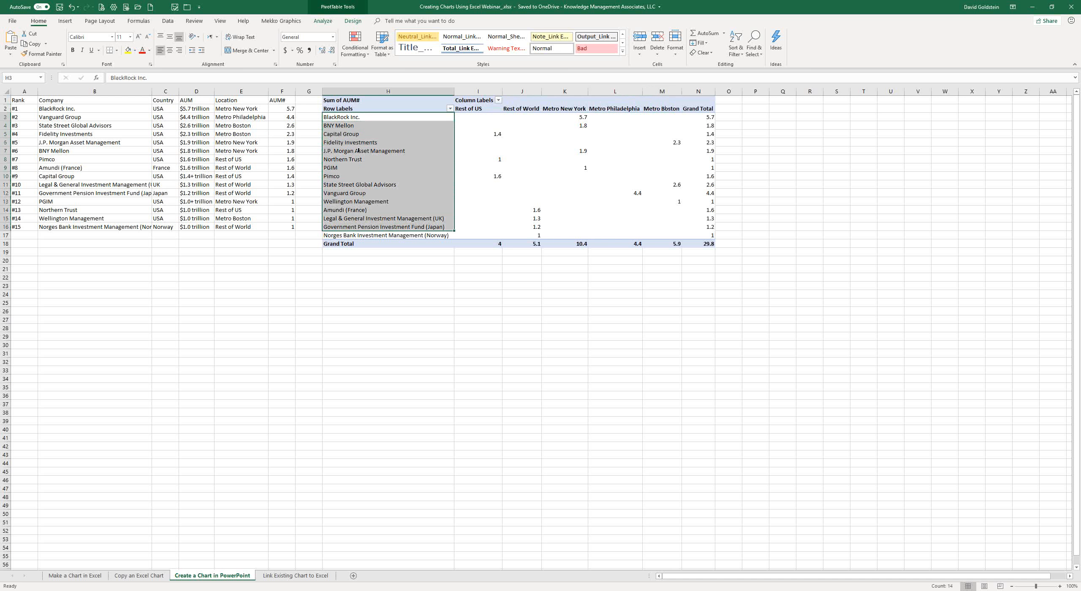
Select the PivotTable range H2:M17 without the grand totals and start a Mekko Graphics Marimekko chart in PowerPoint
{"action": "left_click_drag", "start_coordinate": [347, 111], "coordinate": [674, 232]}
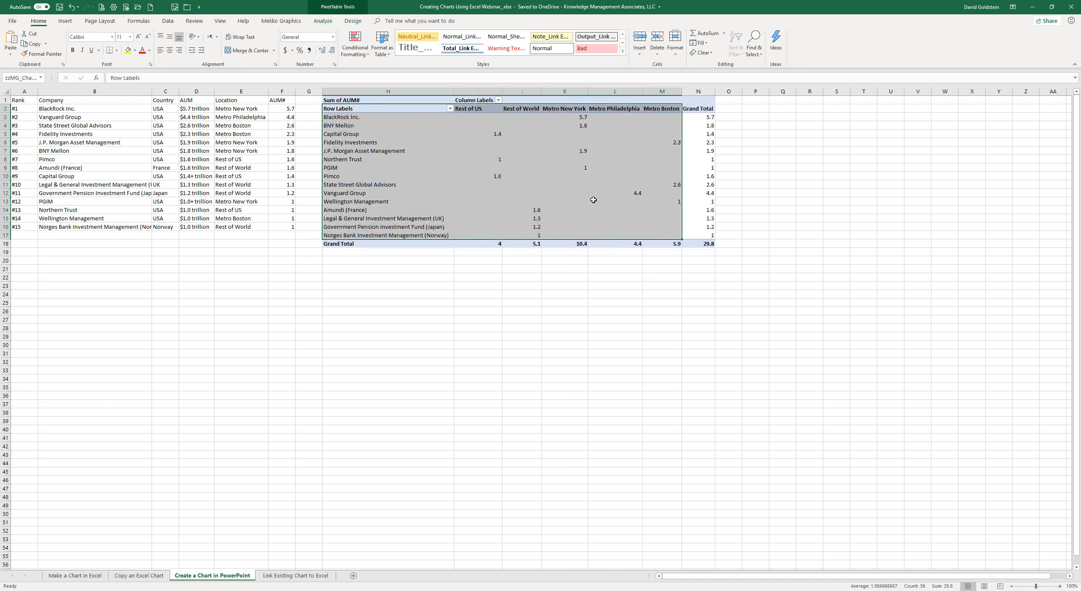
{"action": "left_click", "coordinate": [285, 22]}
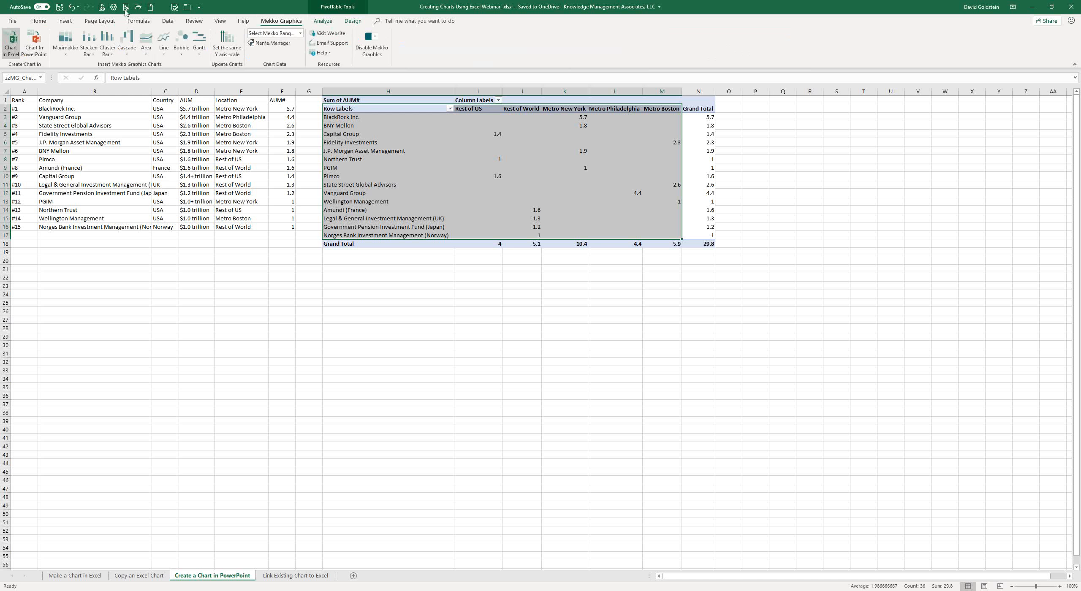
{"action": "left_click", "coordinate": [34, 46]}
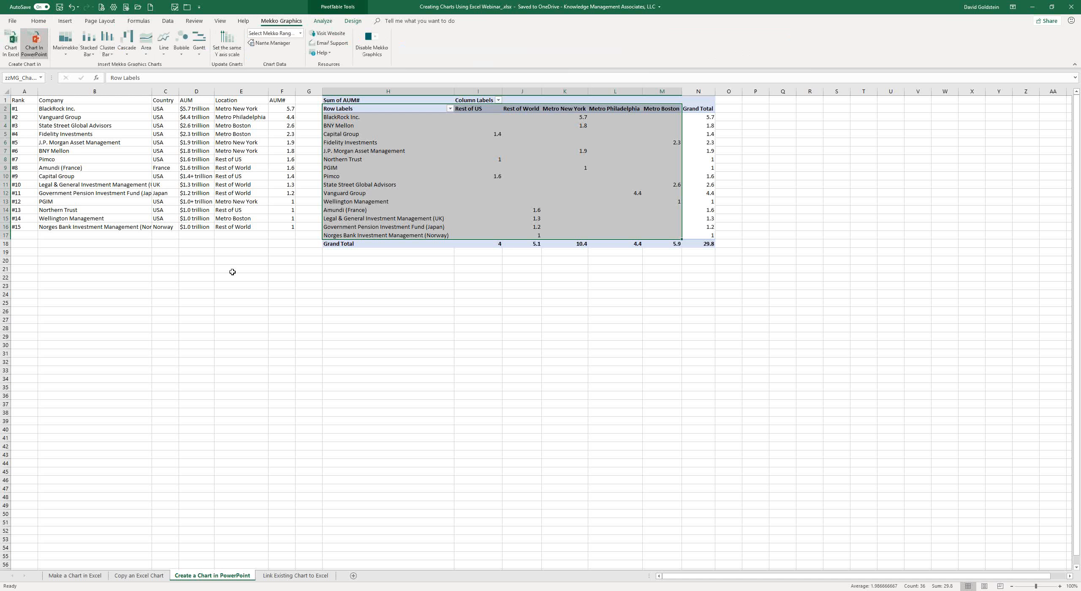
{"action": "left_click", "coordinate": [66, 40]}
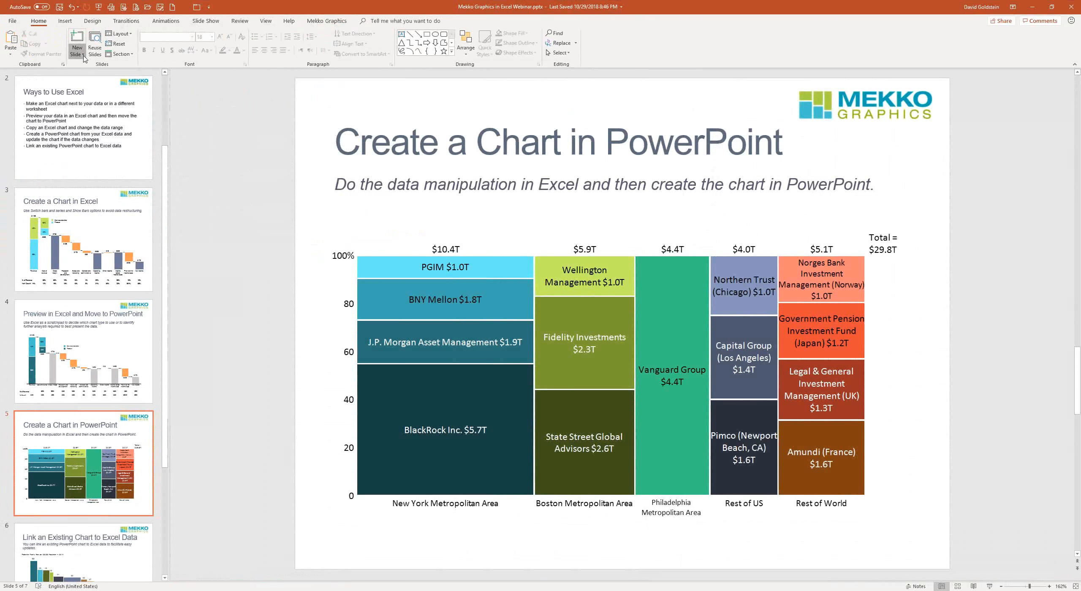
Add a title-only slide after the "Create a Chart in PowerPoint" slide and place the Marimekko chart in its blank area
{"action": "left_click", "coordinate": [77, 50]}
{"action": "left_click", "coordinate": [183, 102]}
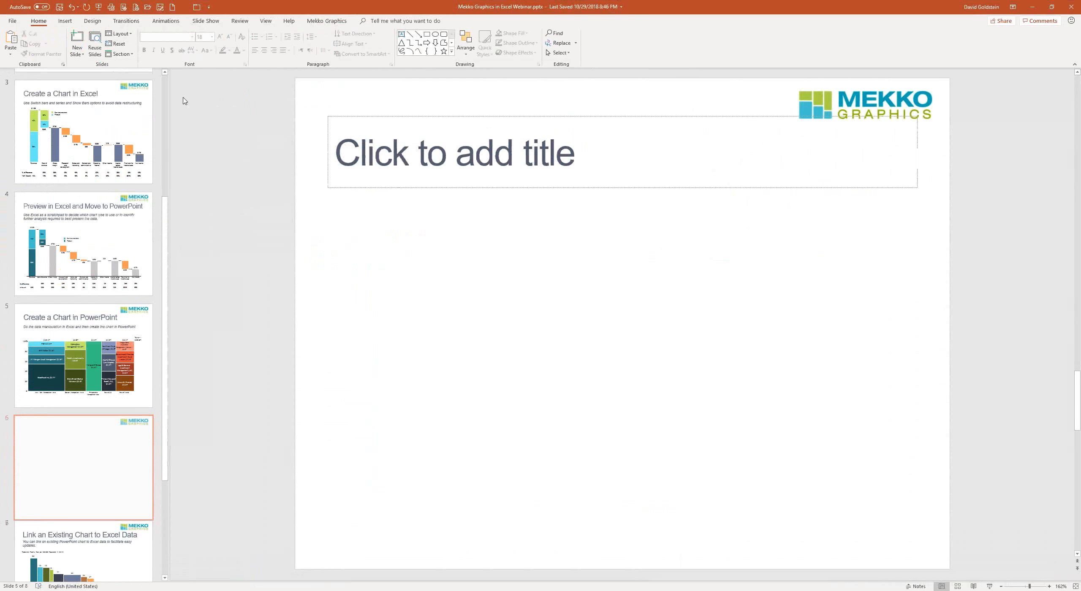
{"action": "left_click", "coordinate": [595, 389]}
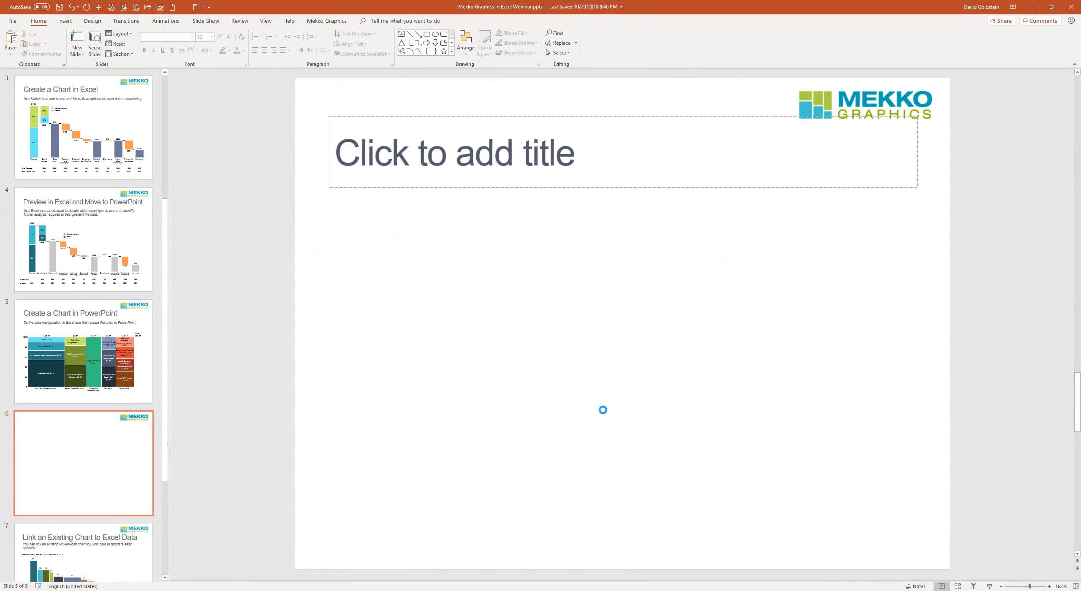